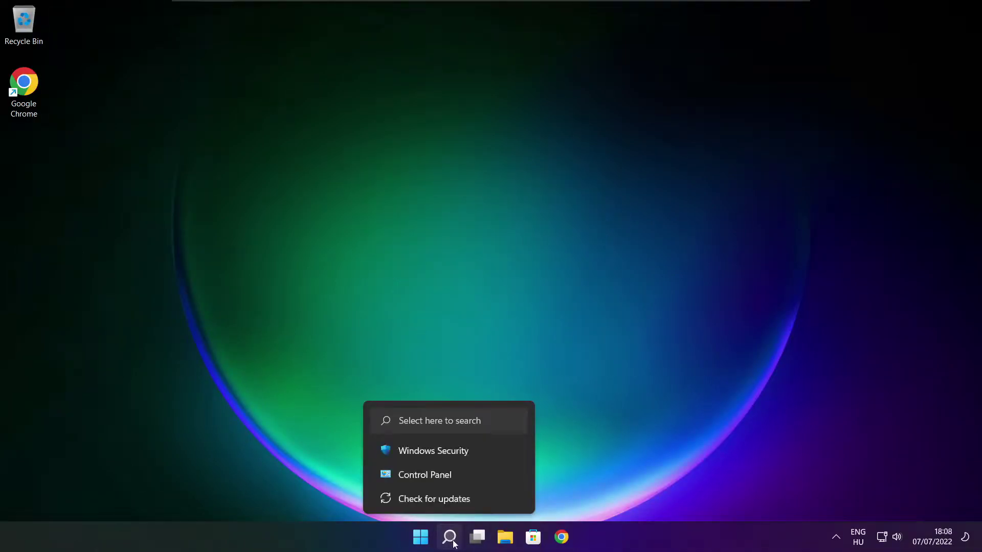
# Search Windows for 'device manager'
pyautogui.click(453, 541)
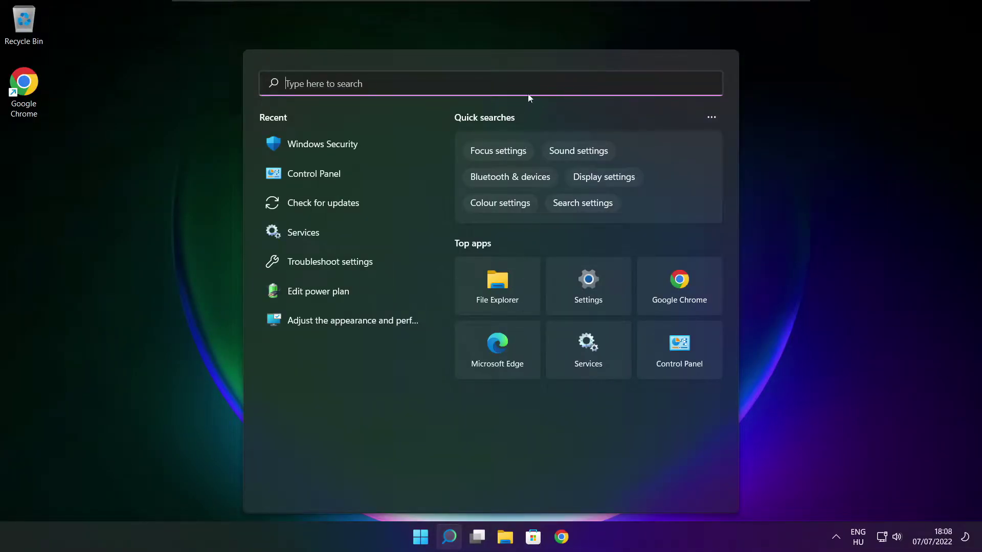
pyautogui.write('device manag')
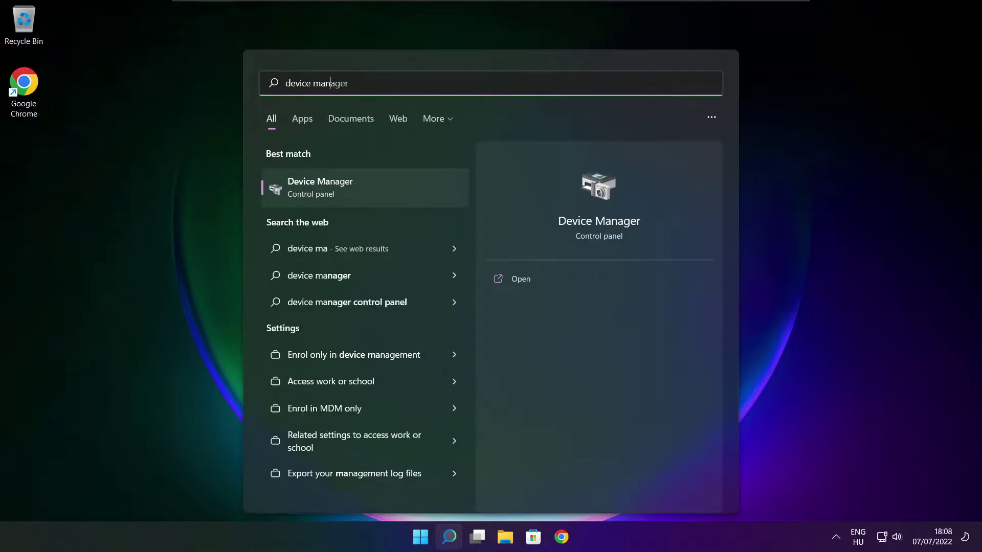
pyautogui.write('er')
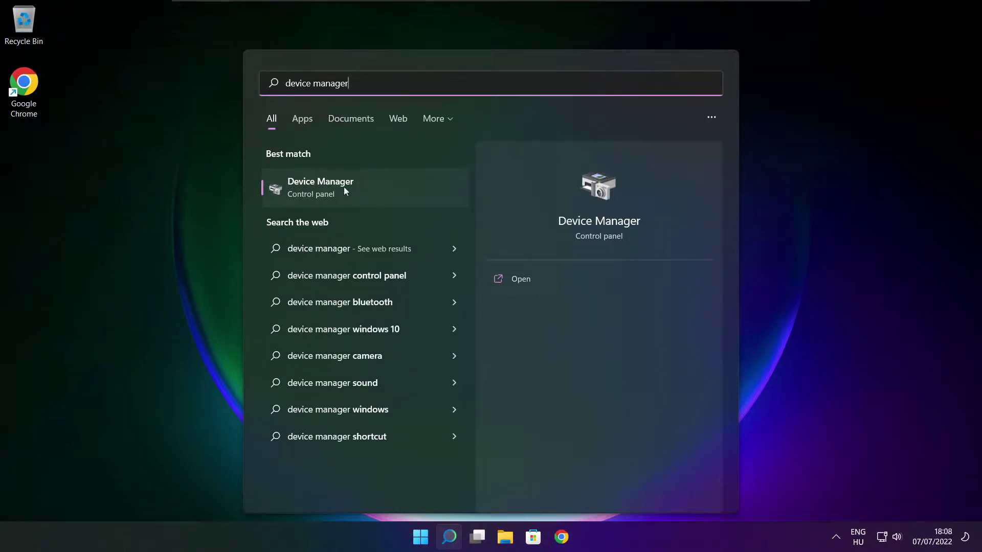
# In maximized Device Manager, auto-search drivers for VMware SVGA 3D; the best driver is already installed
pyautogui.click(403, 193)
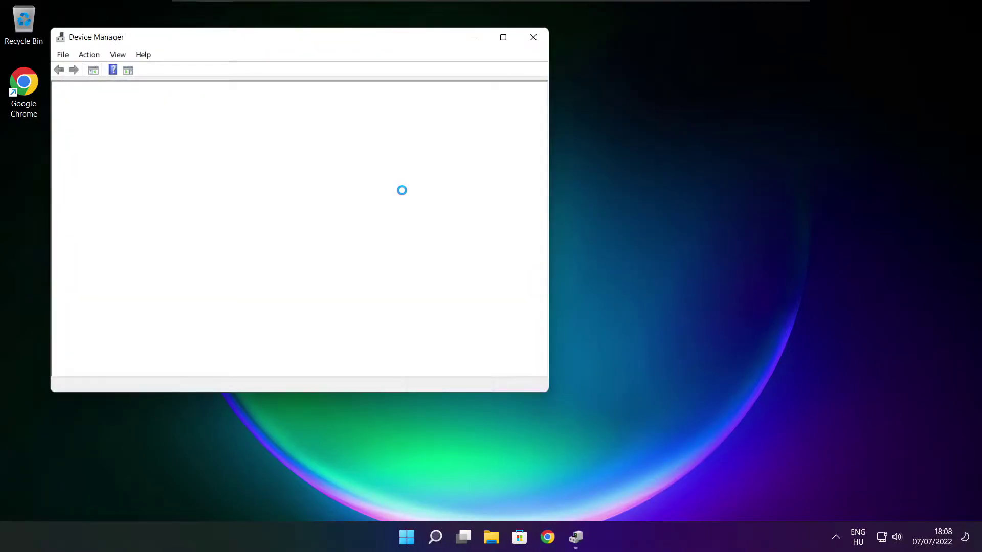
pyautogui.click(503, 37)
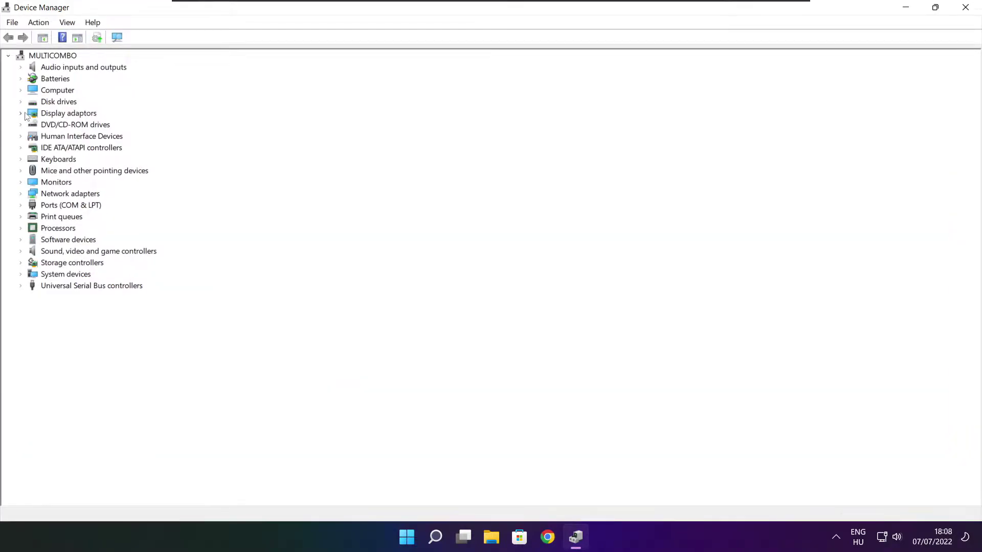
pyautogui.click(57, 114)
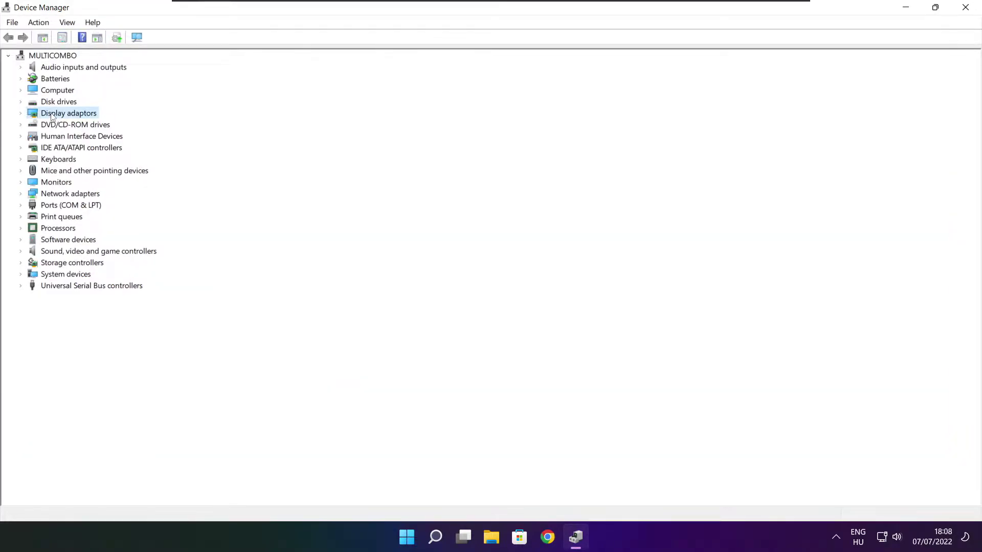
pyautogui.click(21, 114)
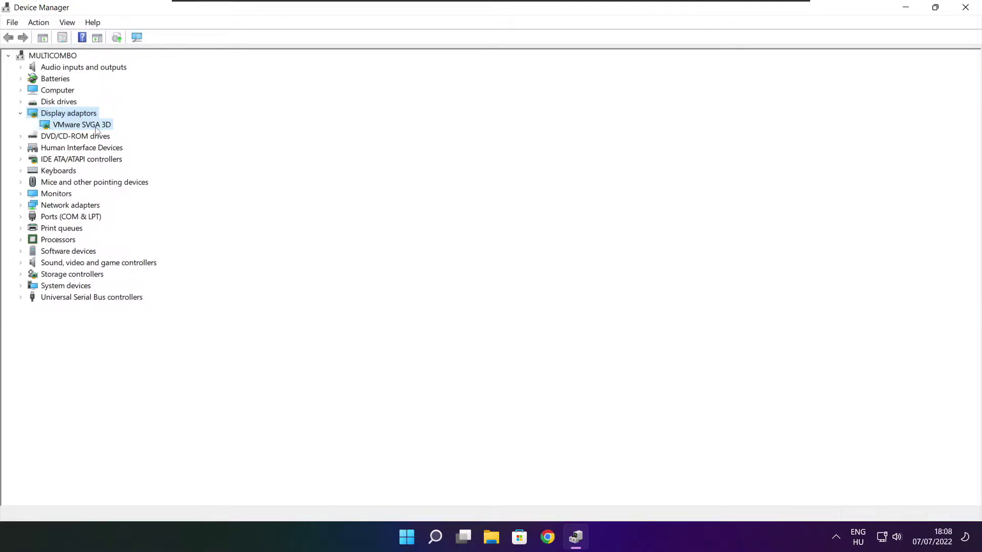
pyautogui.click(50, 126)
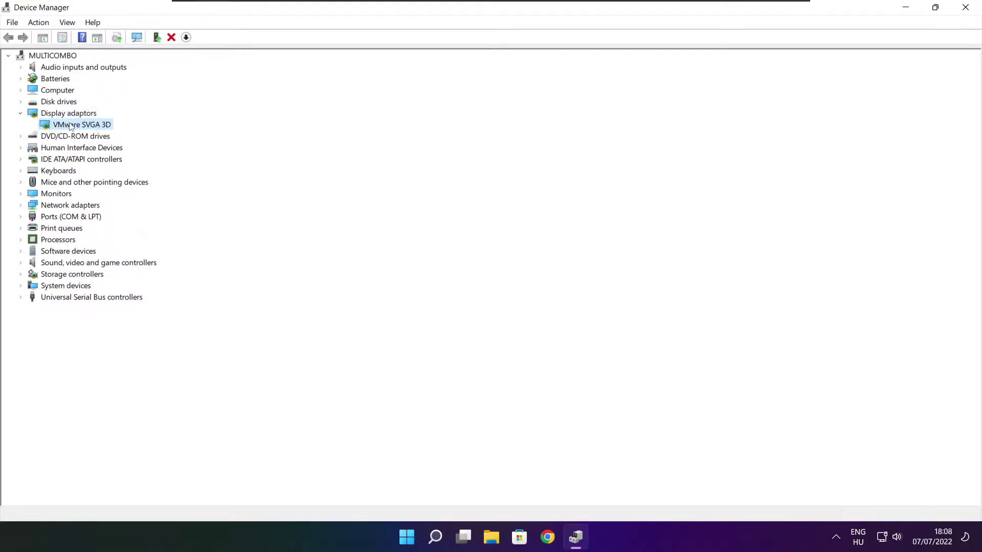
pyautogui.rightClick(71, 126)
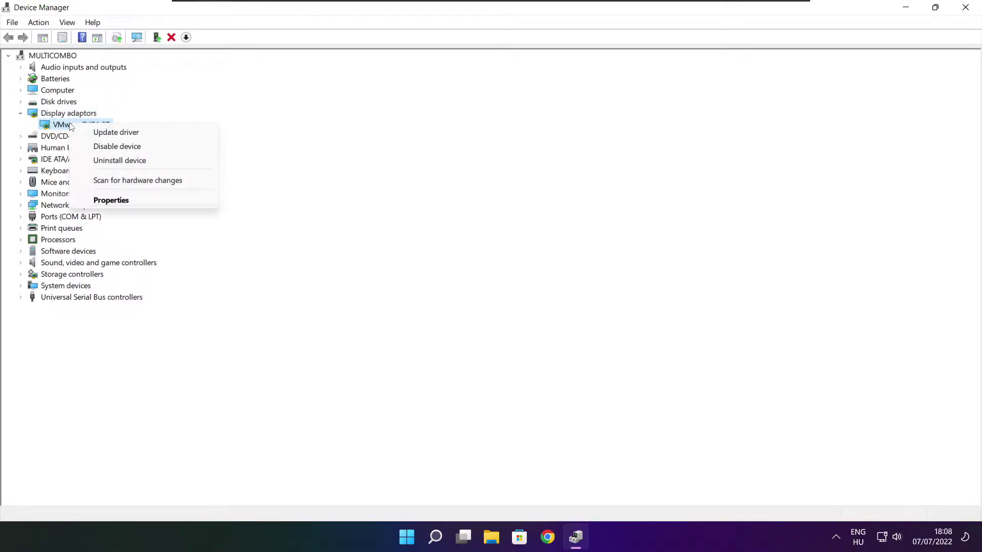
pyautogui.click(144, 134)
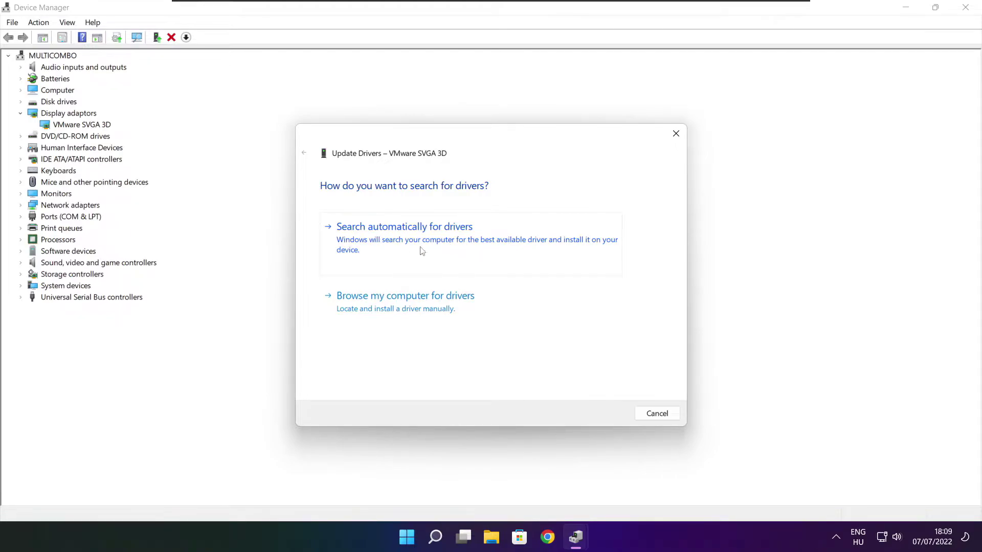
pyautogui.click(448, 246)
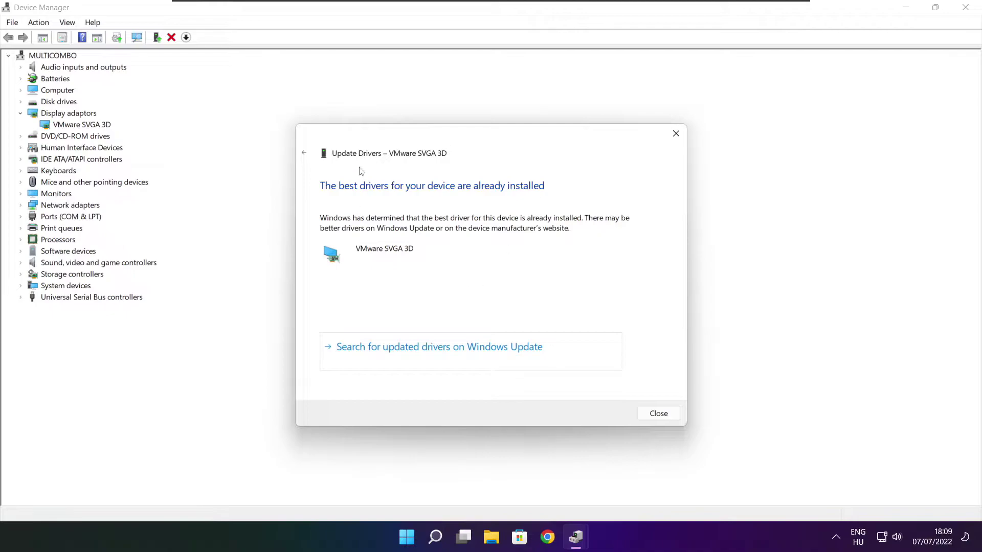
pyautogui.click(657, 415)
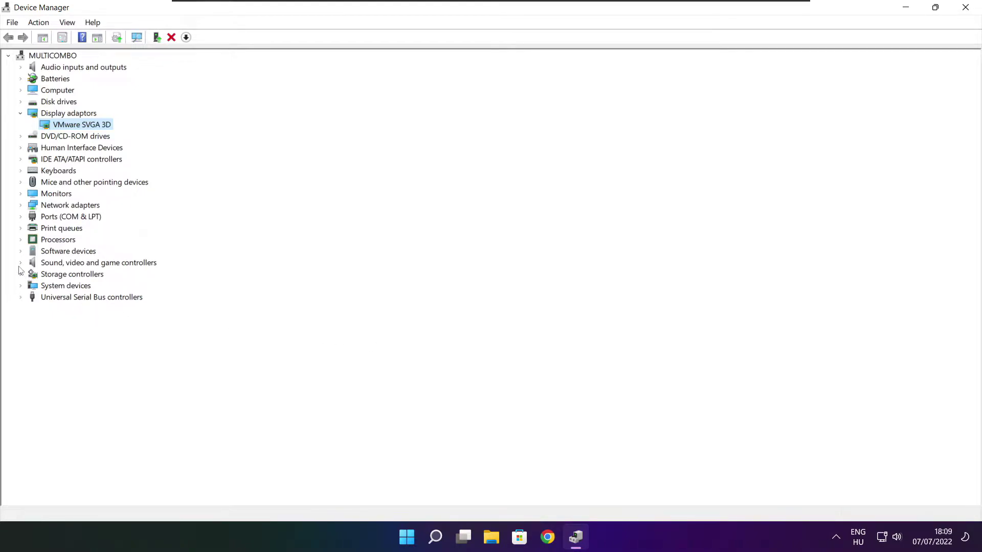
# Auto-search drivers for the High Definition Audio Device, find it current, and close Device Manager
pyautogui.click(44, 264)
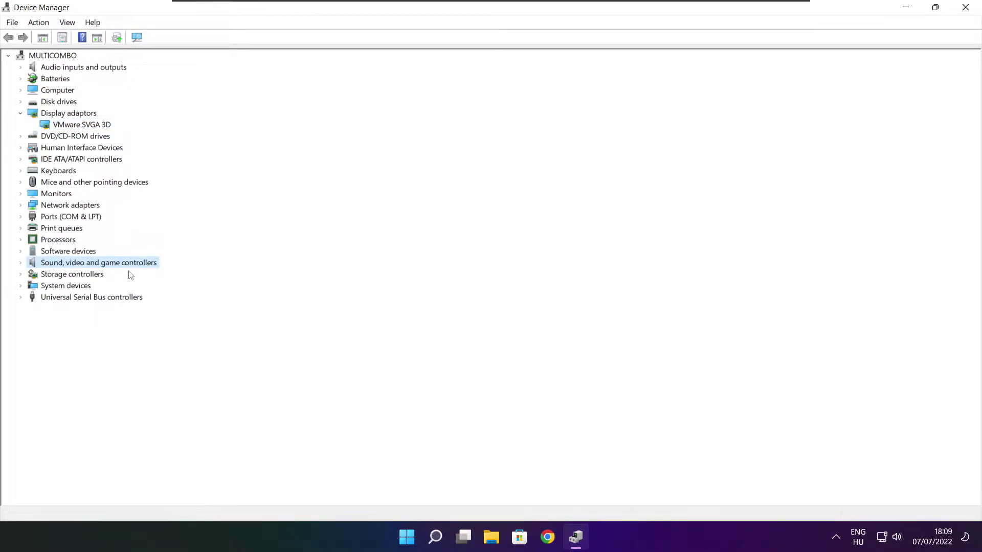
pyautogui.click(21, 263)
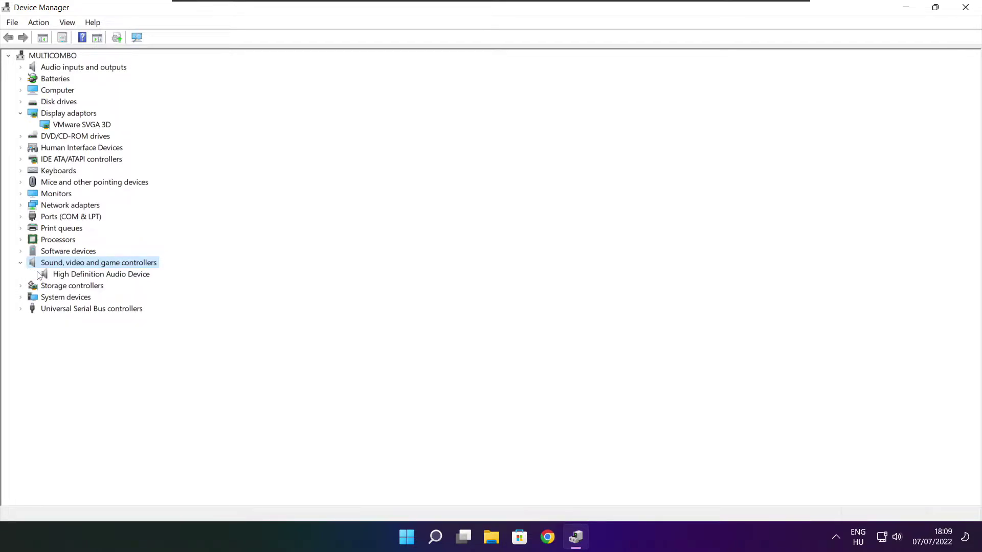
pyautogui.click(95, 276)
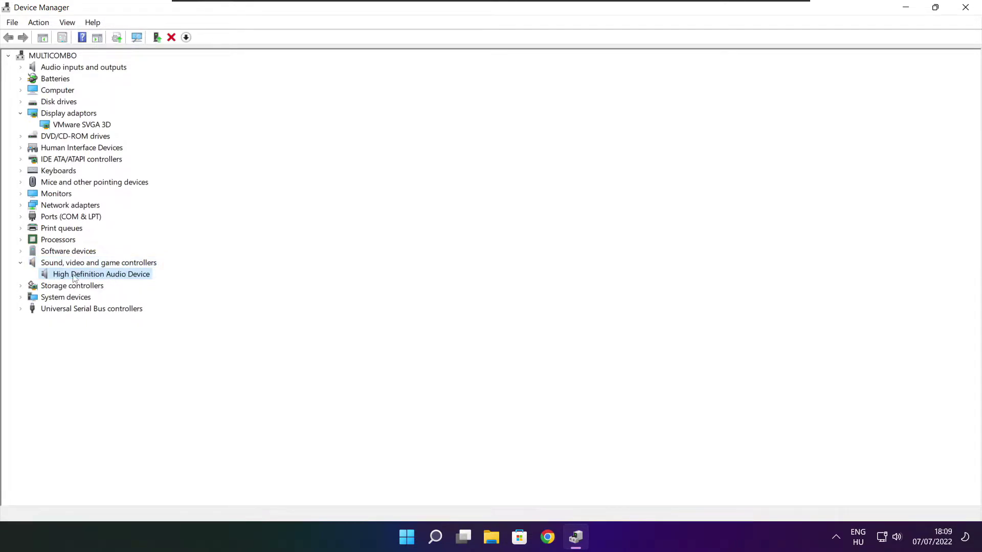
pyautogui.rightClick(94, 277)
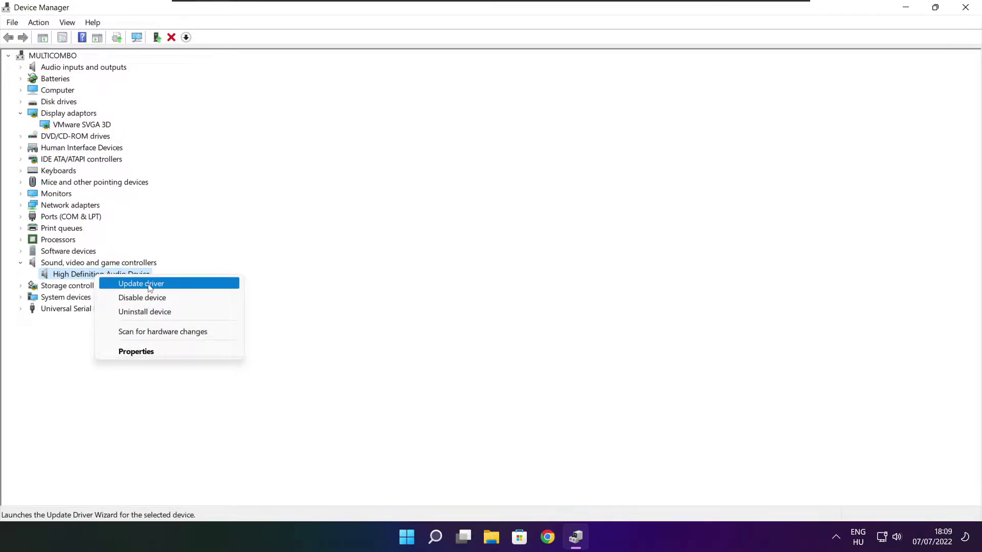
pyautogui.click(192, 287)
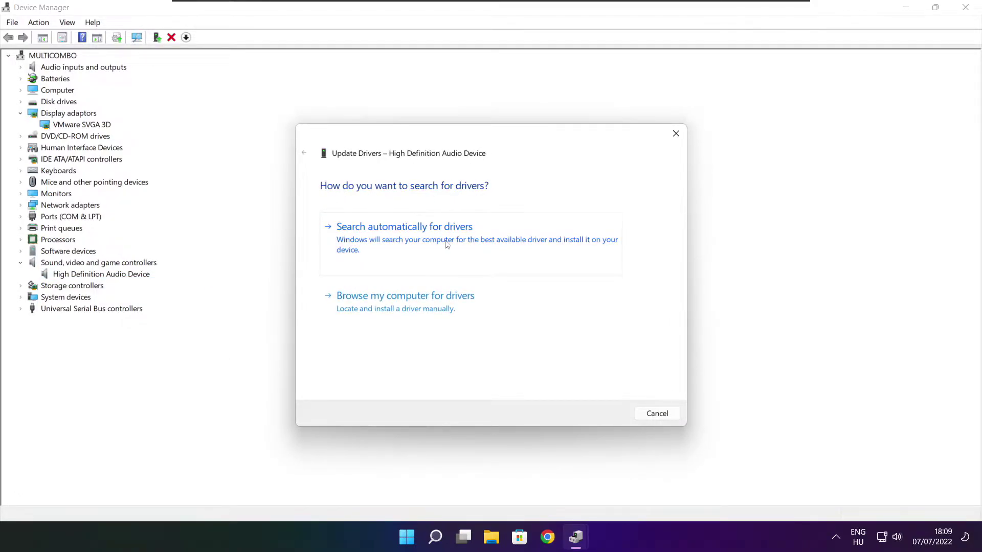
pyautogui.click(427, 243)
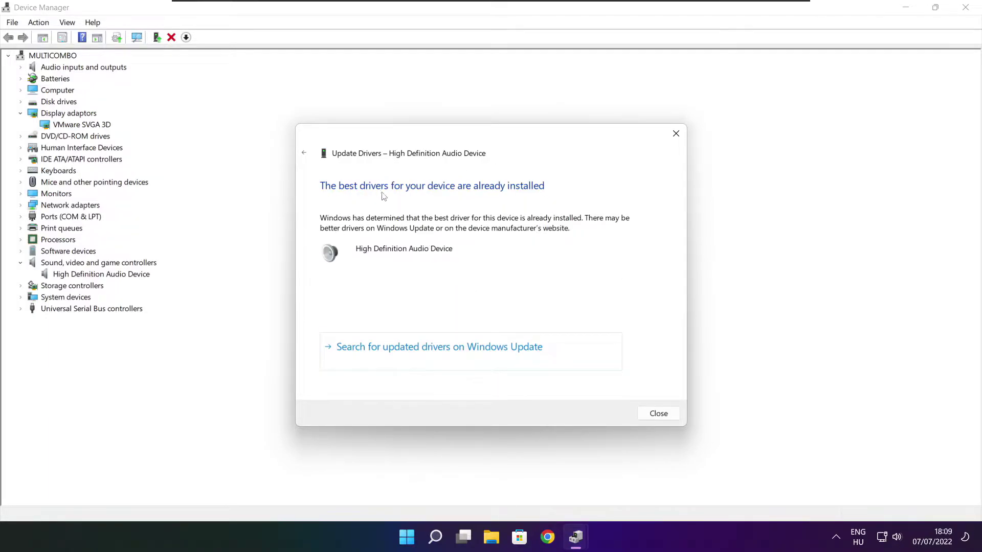
pyautogui.click(659, 415)
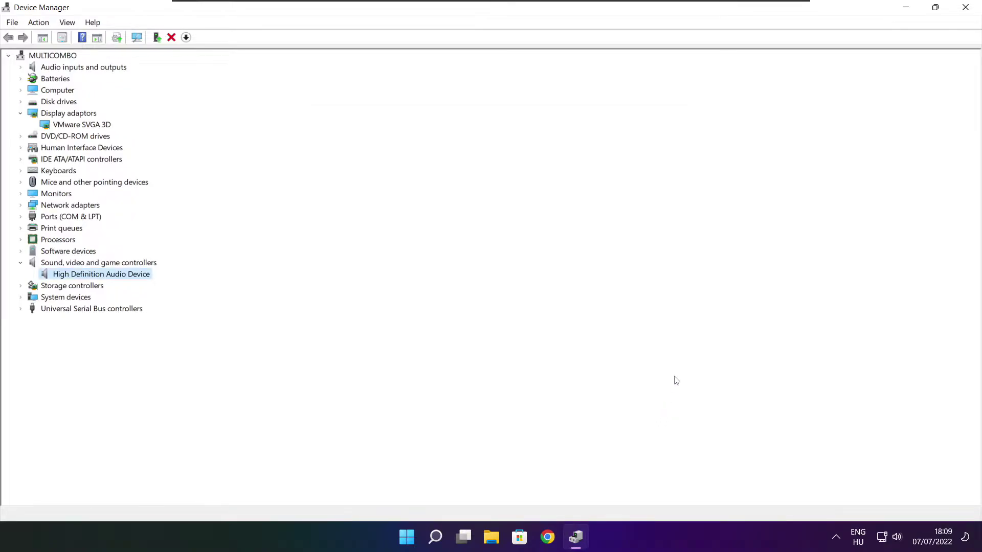
pyautogui.click(966, 8)
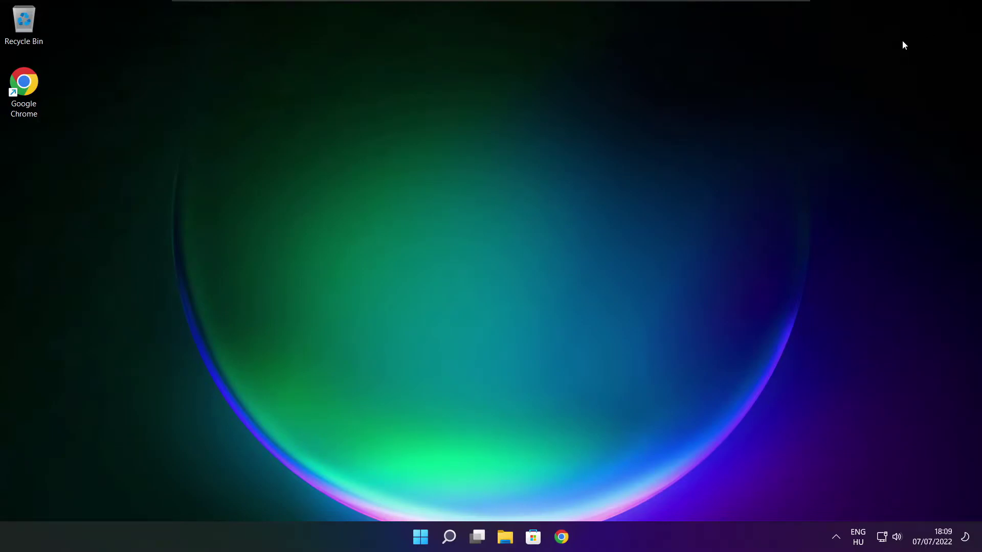
# Switch the power plan to High performance via 'edit power plan', then close Power Options
pyautogui.click(449, 537)
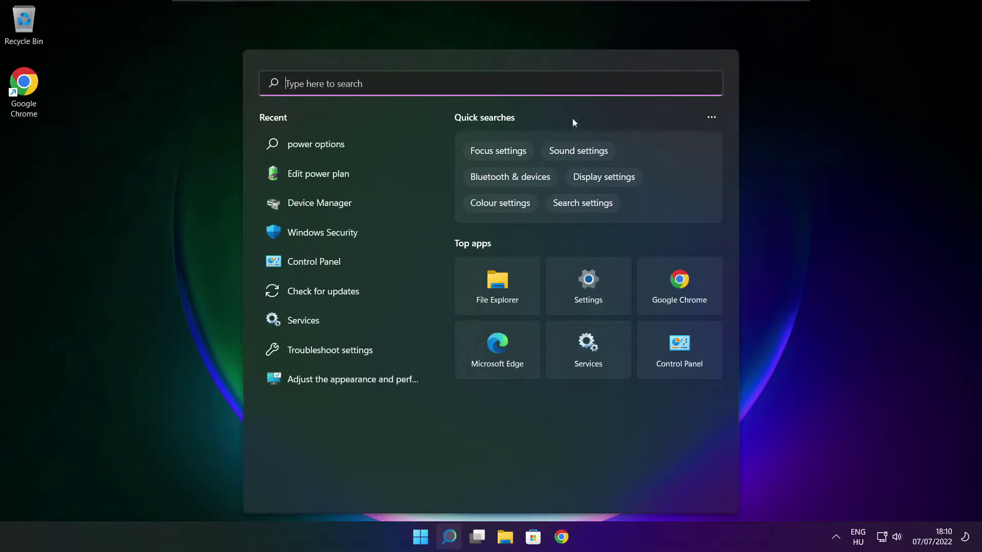
pyautogui.write('e')
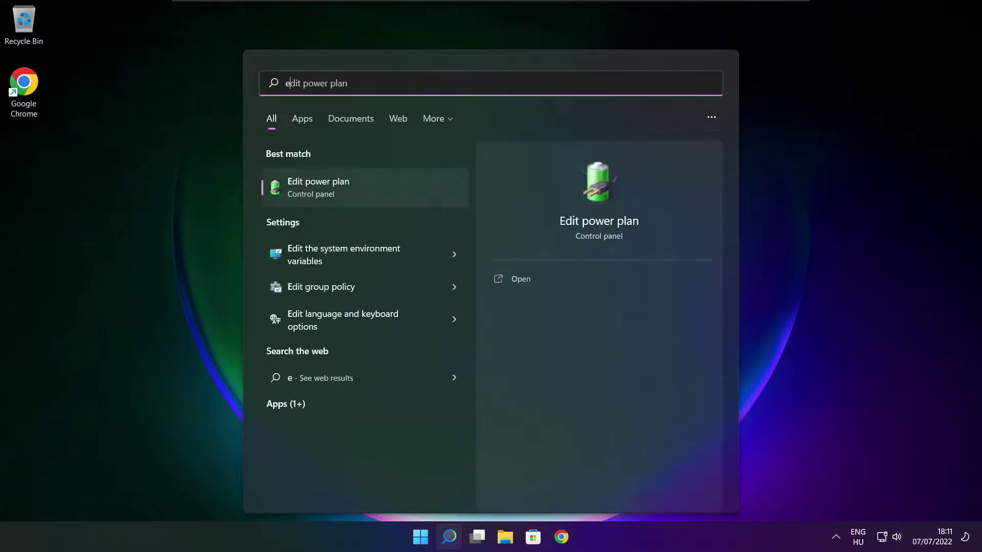
pyautogui.write('dit power plan')
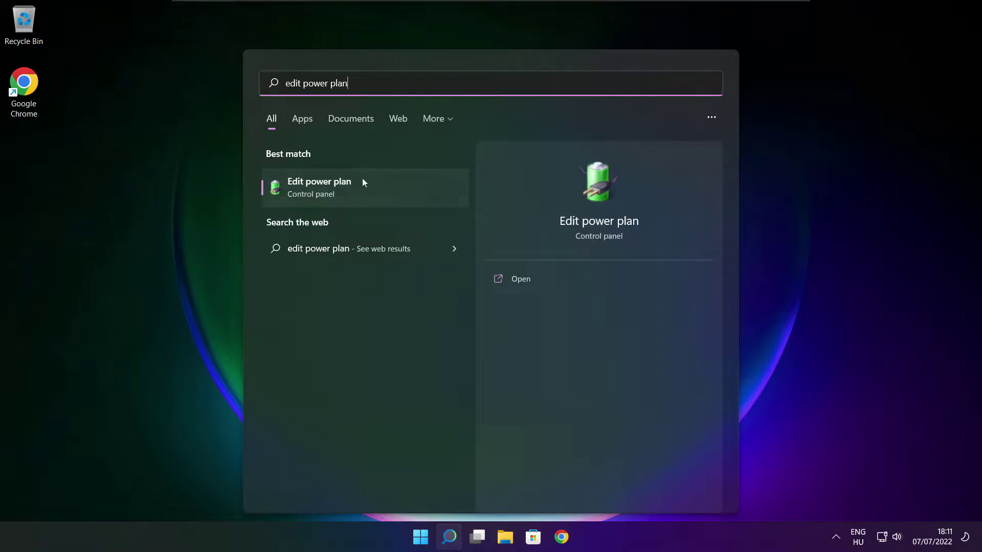
pyautogui.click(388, 191)
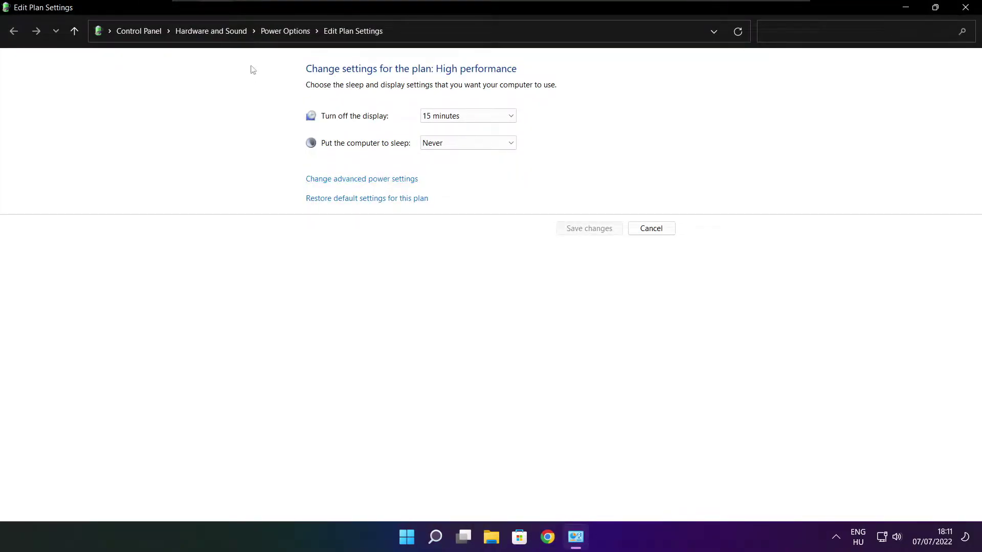
pyautogui.click(292, 33)
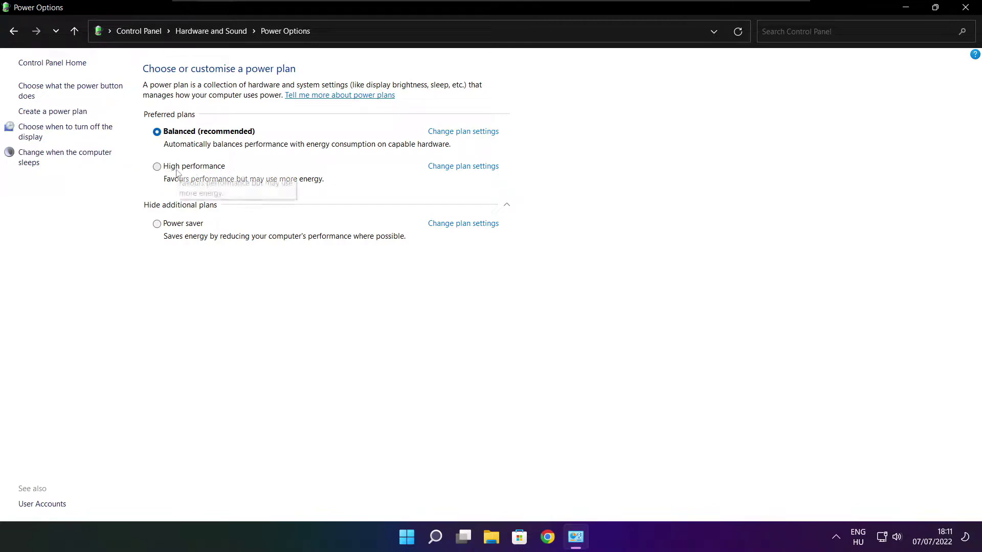
pyautogui.click(204, 171)
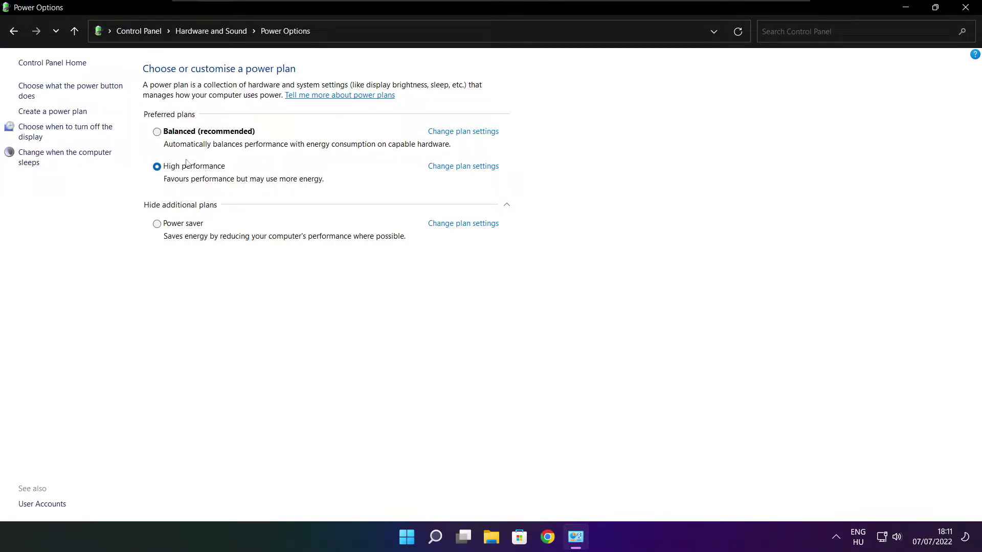
pyautogui.click(968, 7)
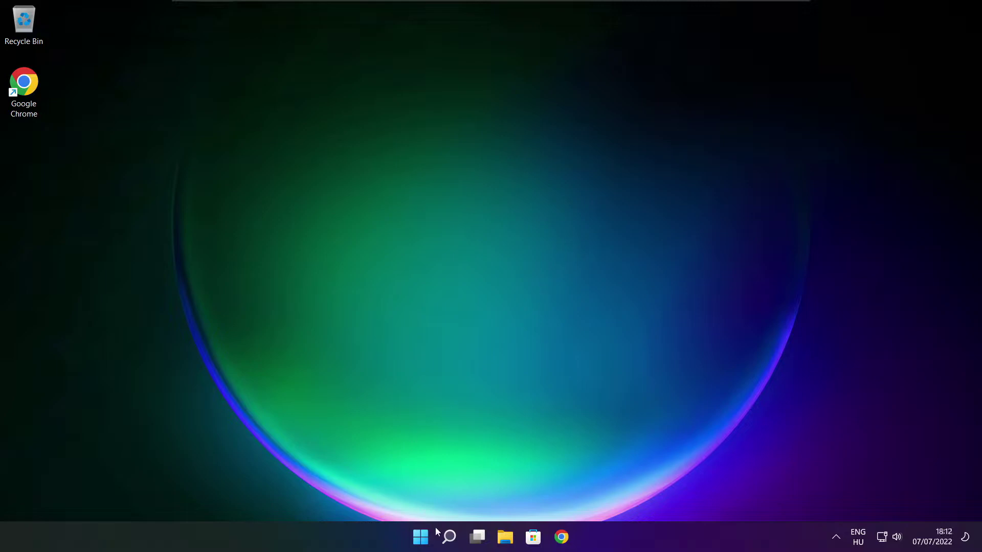
pyautogui.click(449, 537)
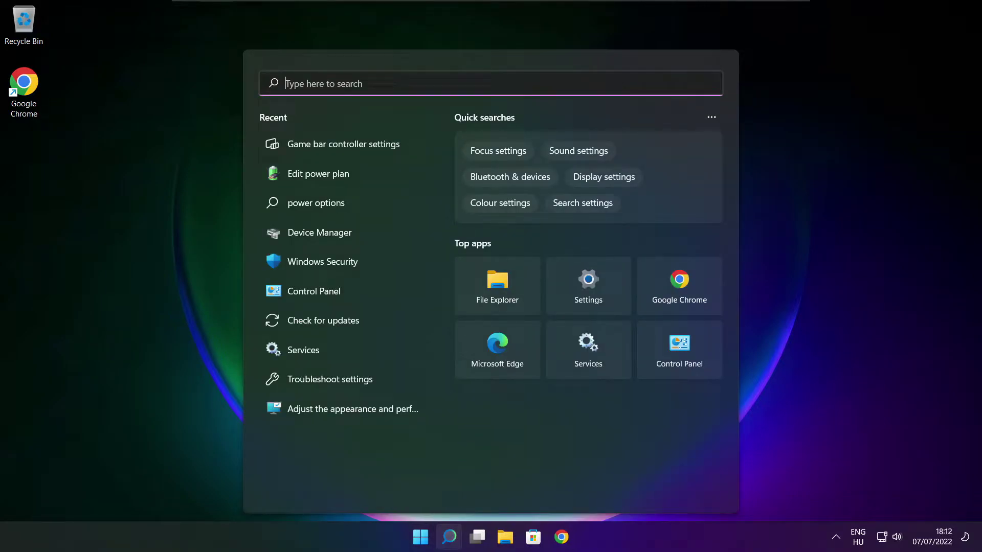
pyautogui.write('game')
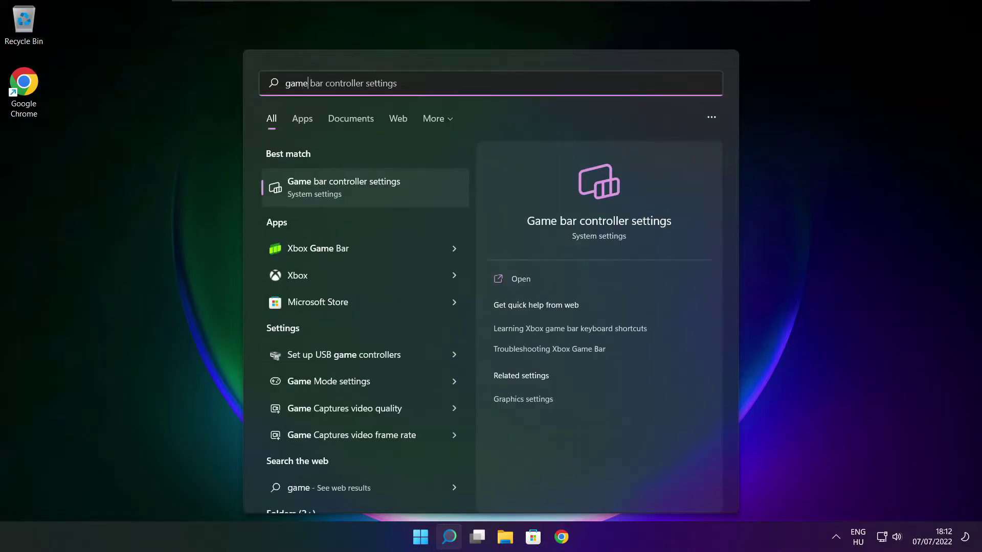
pyautogui.write(' mode')
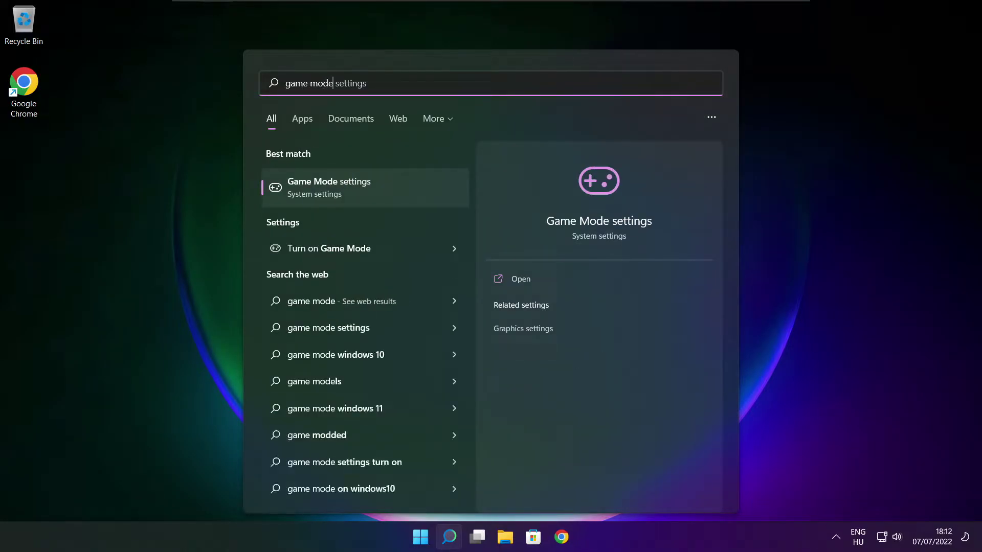
pyautogui.click(388, 188)
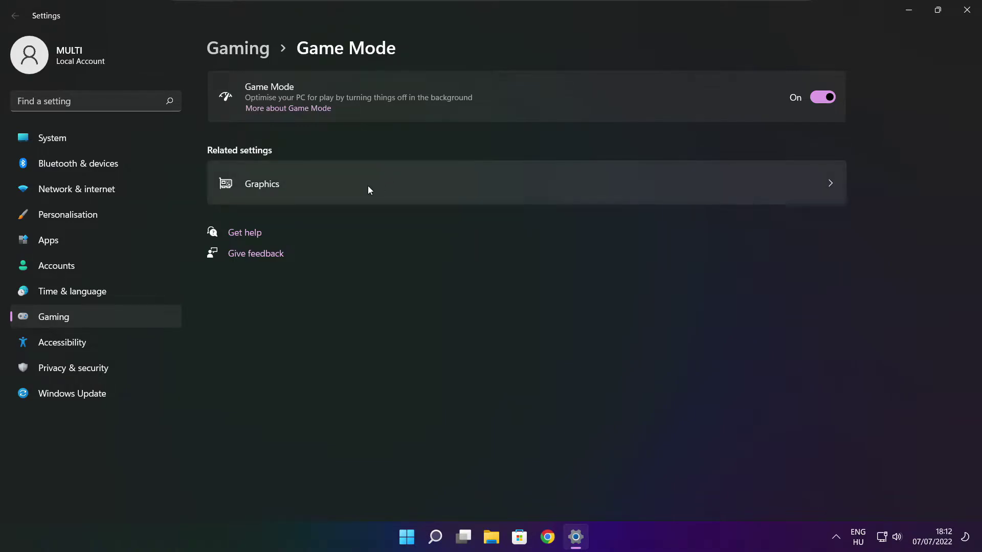
pyautogui.click(830, 97)
pyautogui.click(830, 98)
pyautogui.click(241, 51)
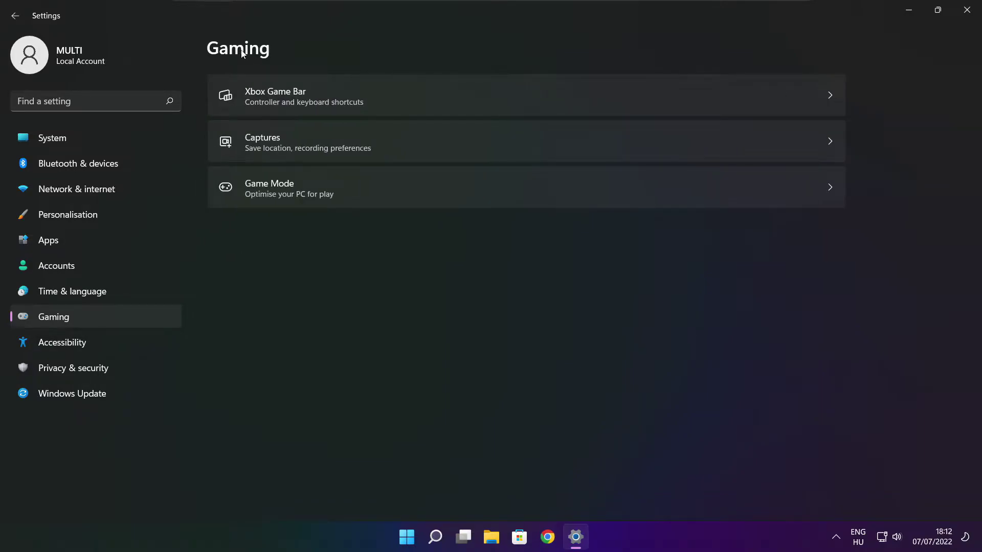
pyautogui.click(401, 107)
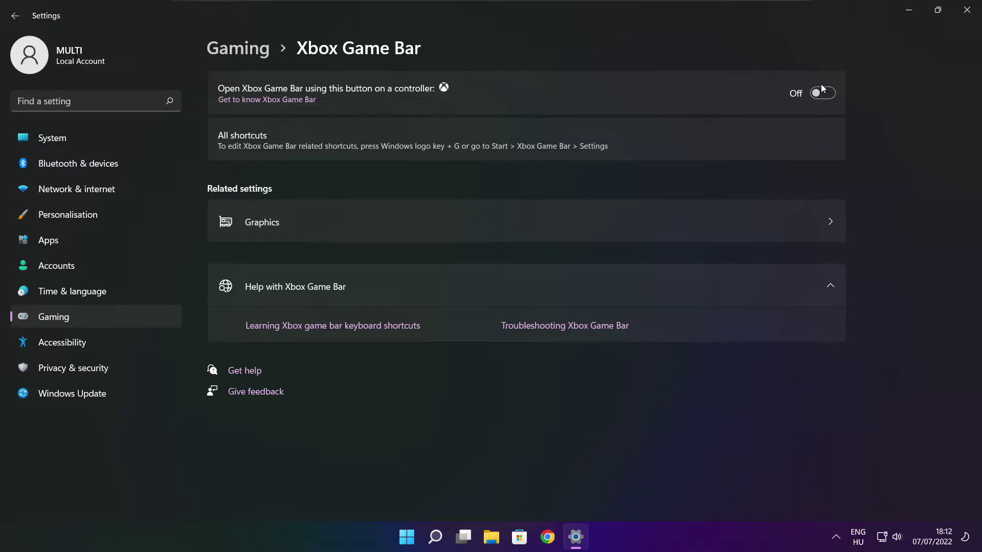
pyautogui.click(968, 15)
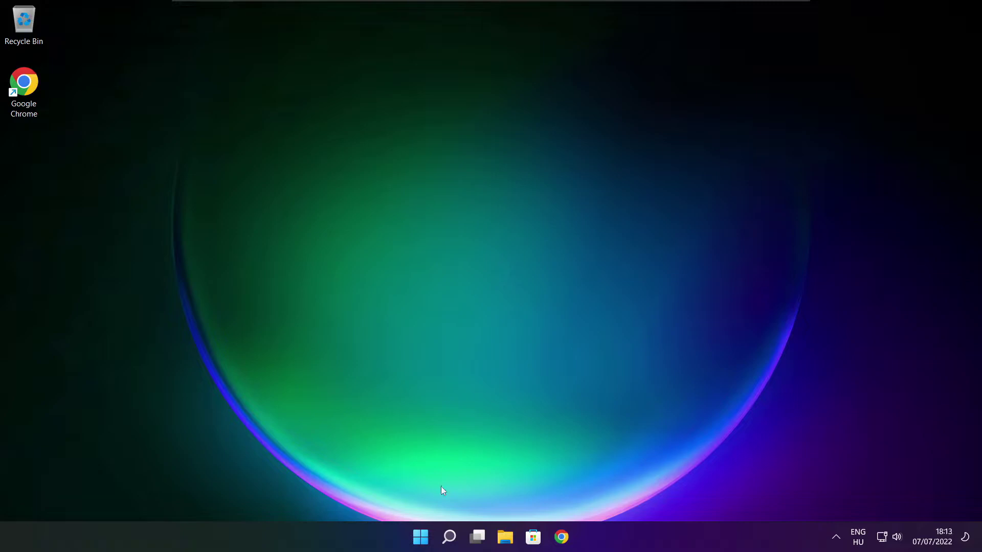
# In Task Manager's Startup list, disable Cortana, Microsoft Edge, Microsoft Teams and Terminal, then close it
pyautogui.rightClick(422, 540)
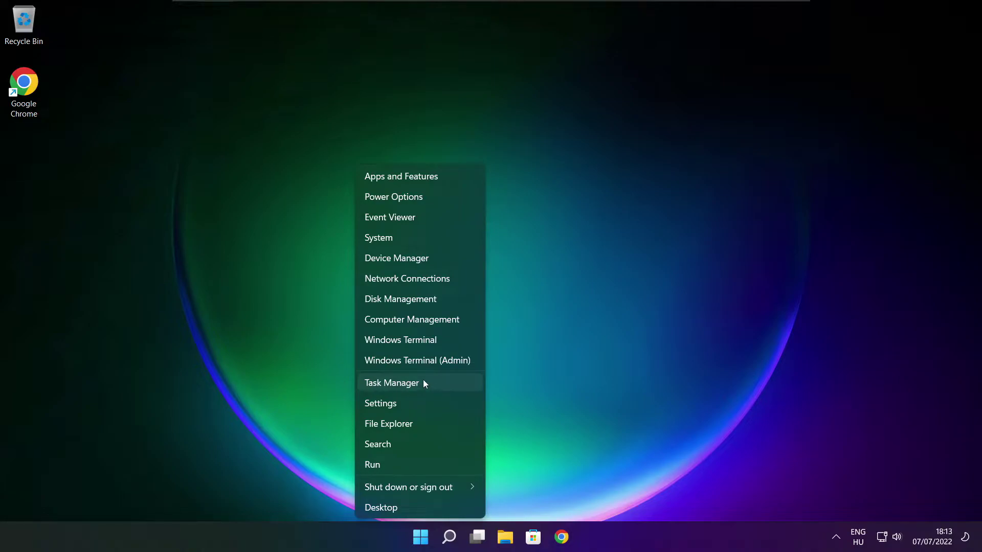
pyautogui.click(422, 384)
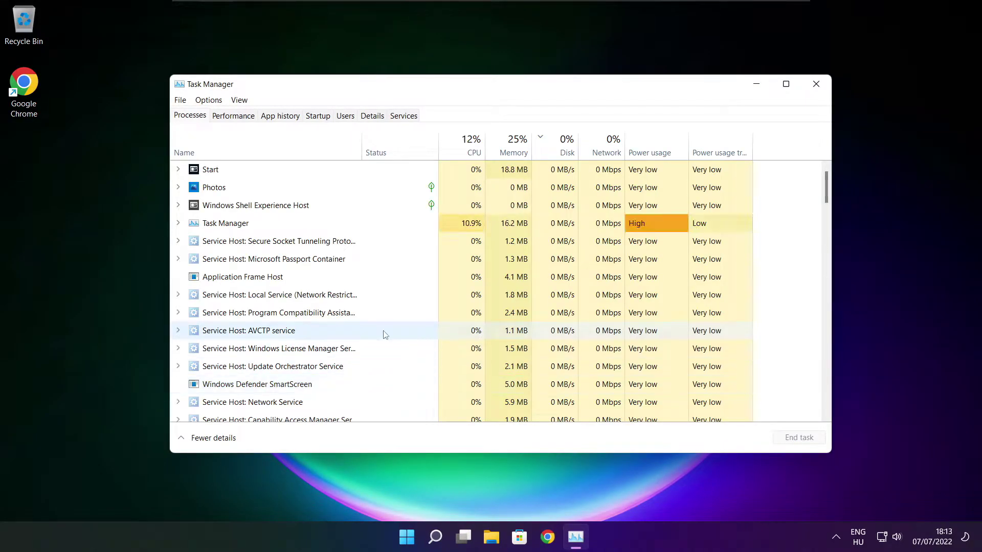
pyautogui.click(318, 118)
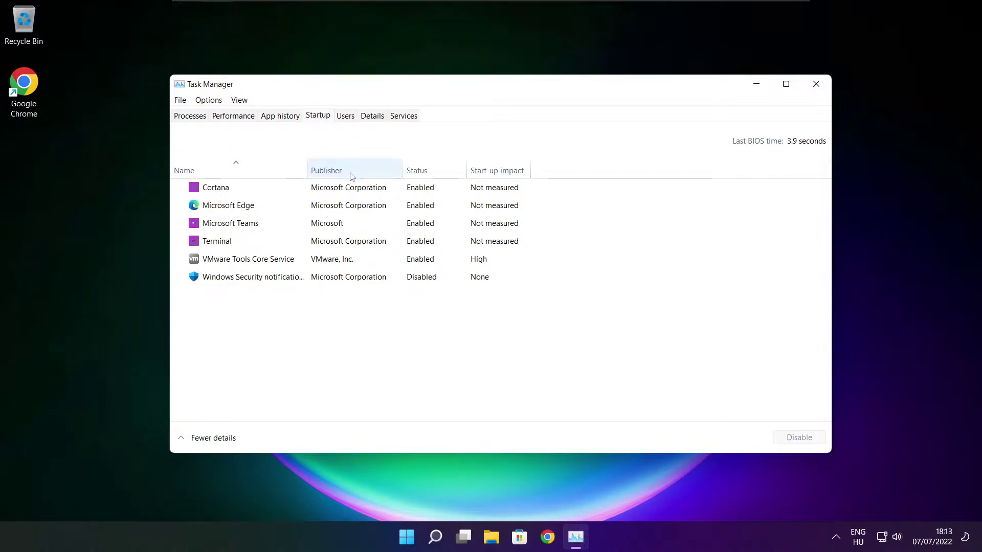
pyautogui.click(375, 191)
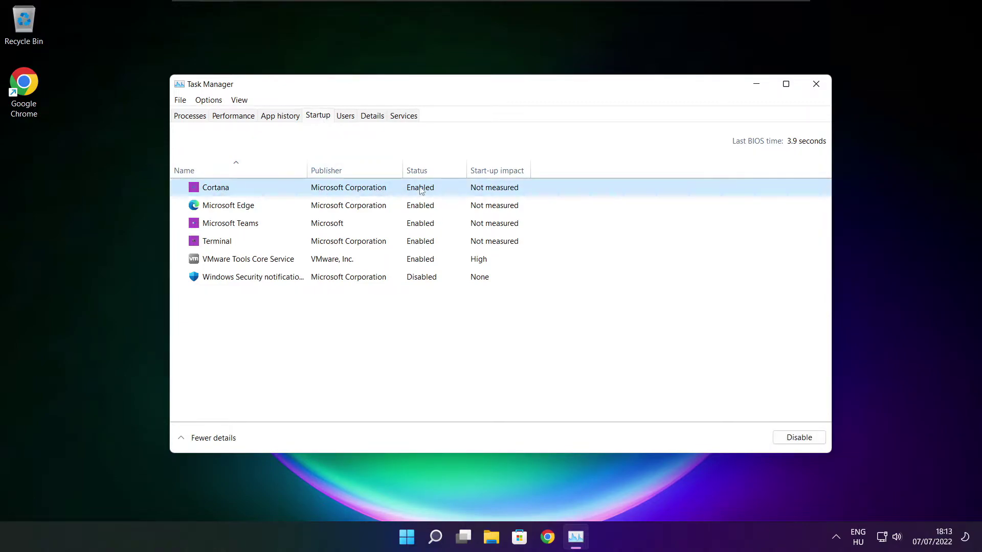
pyautogui.click(796, 440)
pyautogui.click(303, 209)
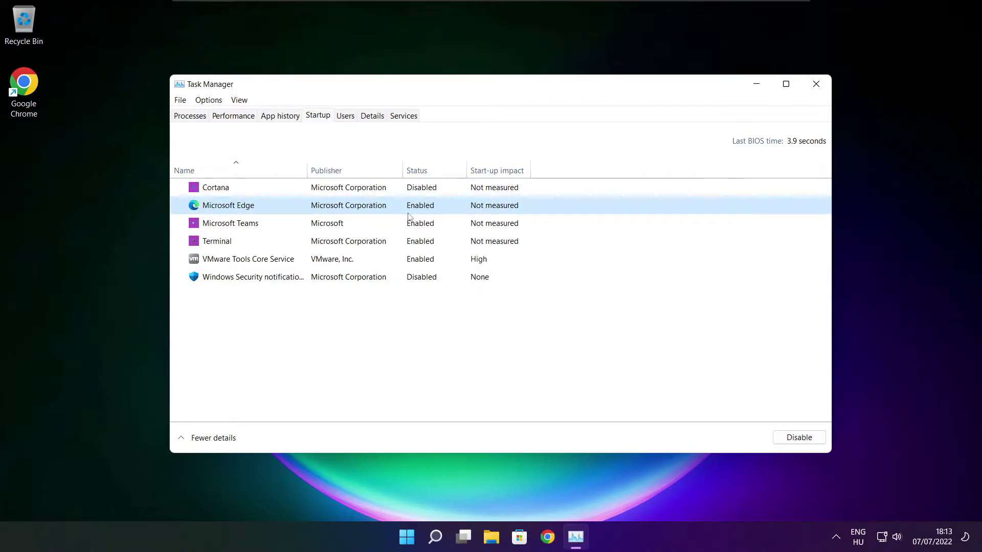
pyautogui.click(805, 443)
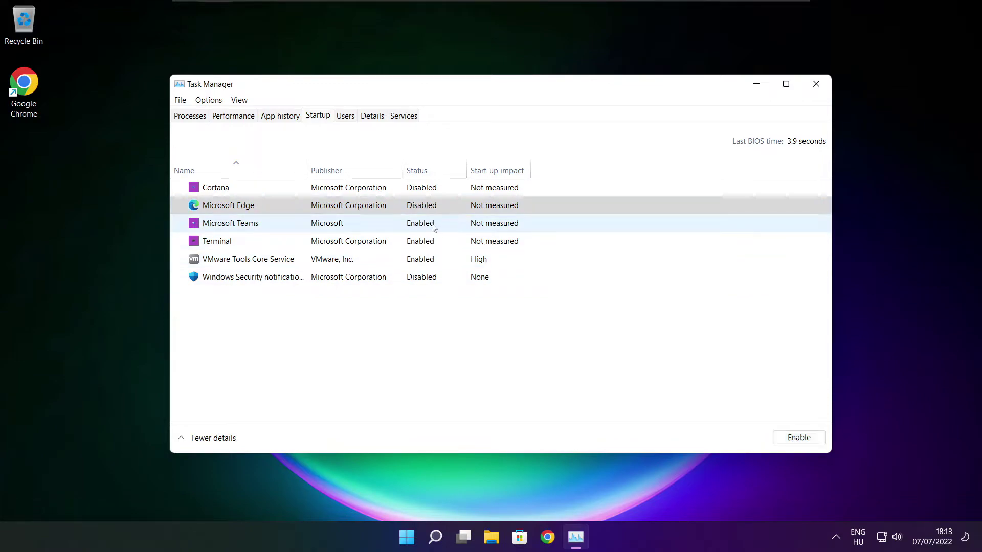
pyautogui.click(421, 224)
pyautogui.click(799, 438)
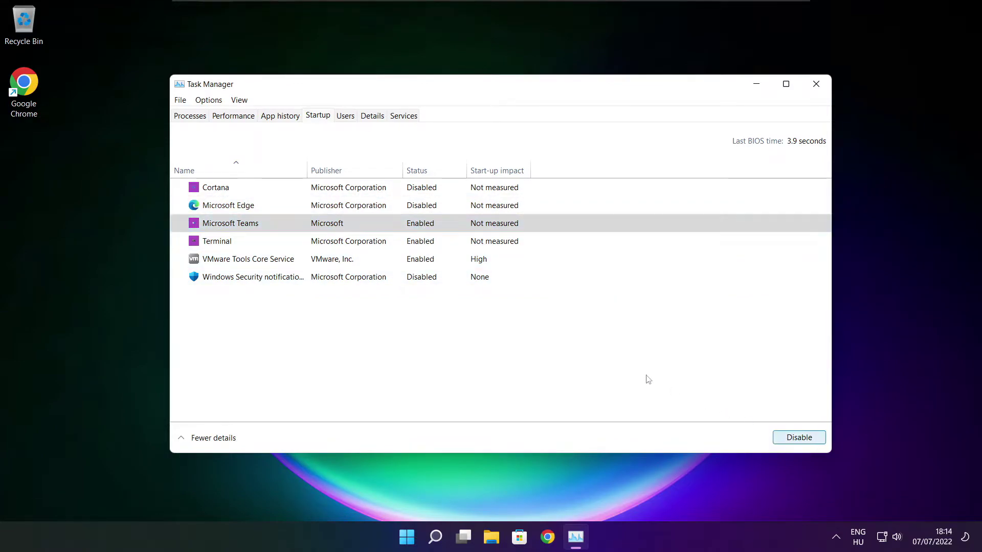
pyautogui.click(373, 248)
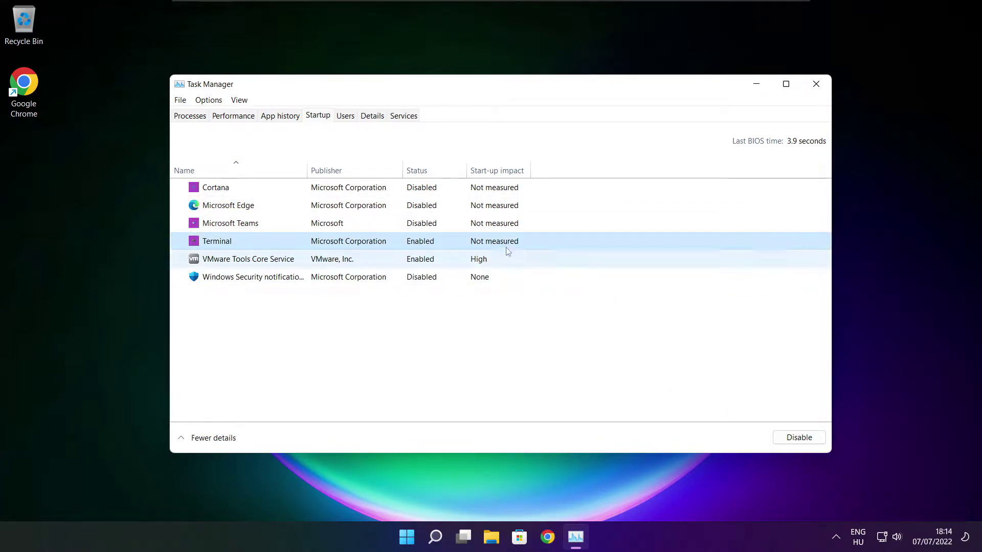
pyautogui.click(812, 443)
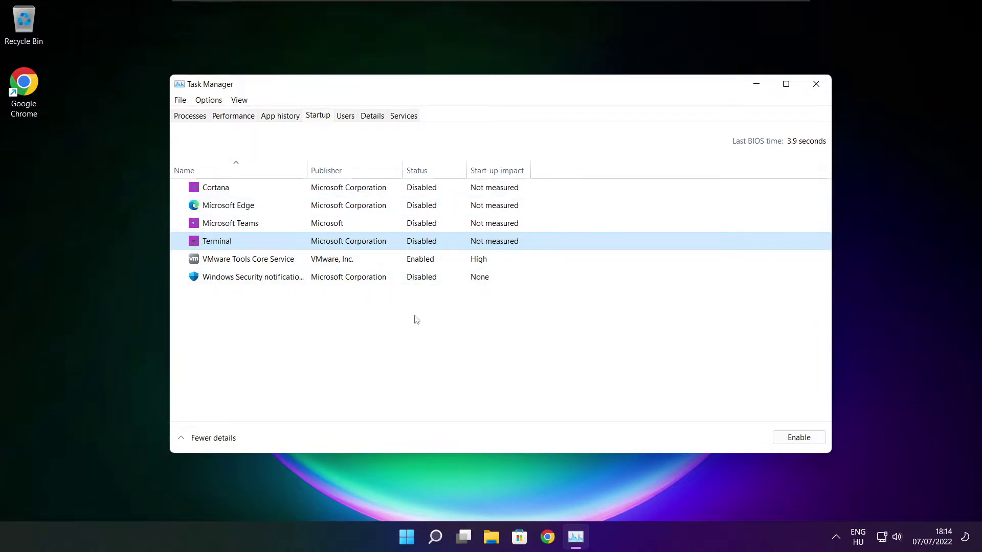
pyautogui.click(816, 85)
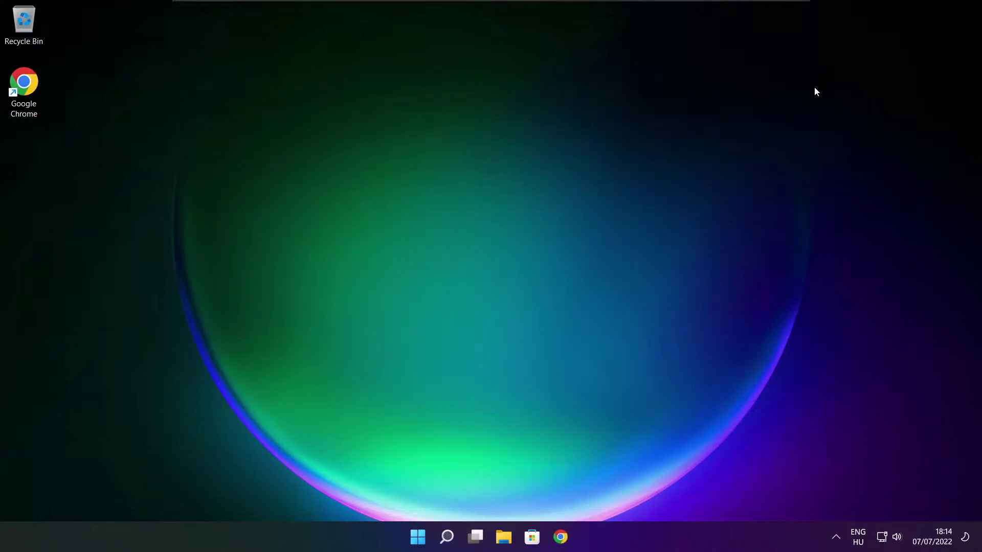
# Analyse drive C: in Defragment and Optimise Drives, start optimising it, and close the window
pyautogui.click(449, 537)
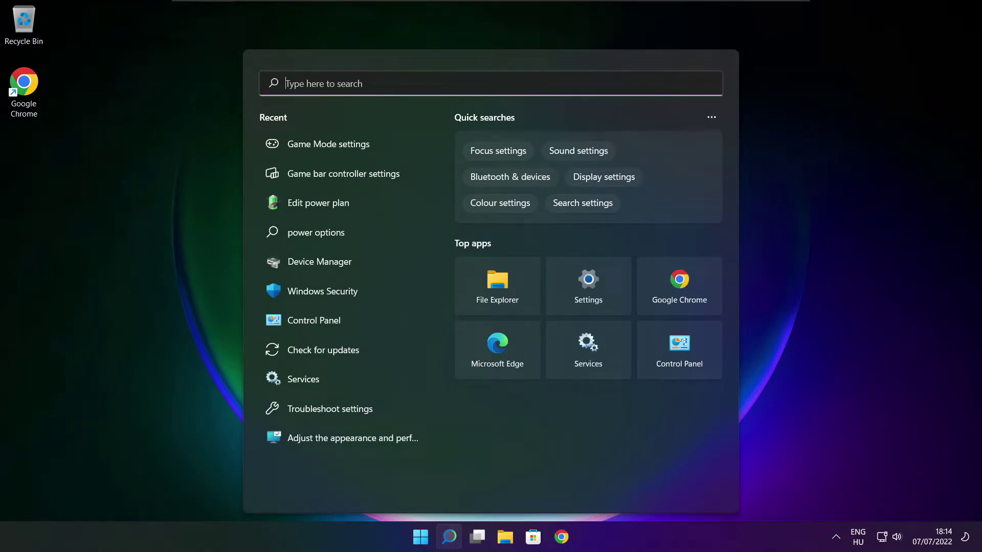
pyautogui.write('op')
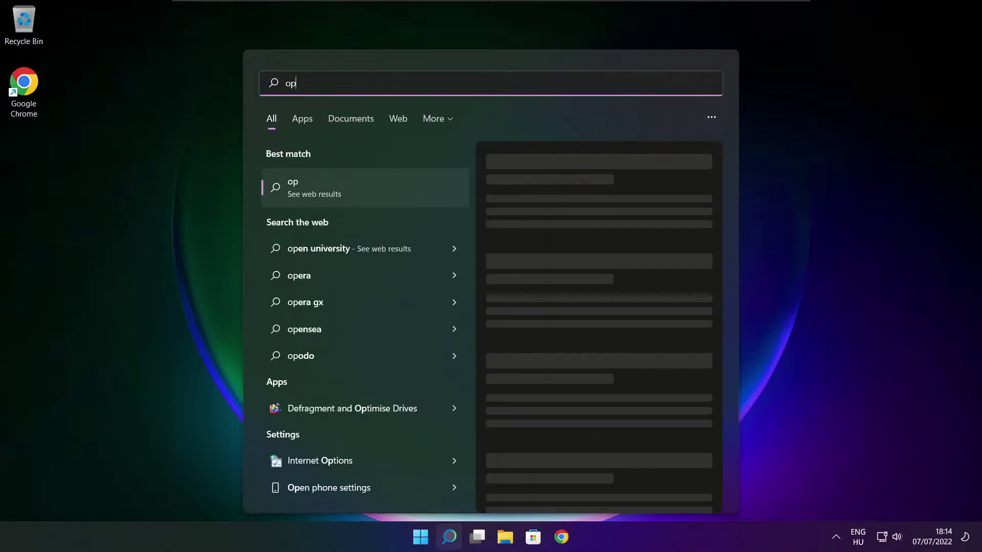
pyautogui.write('timise')
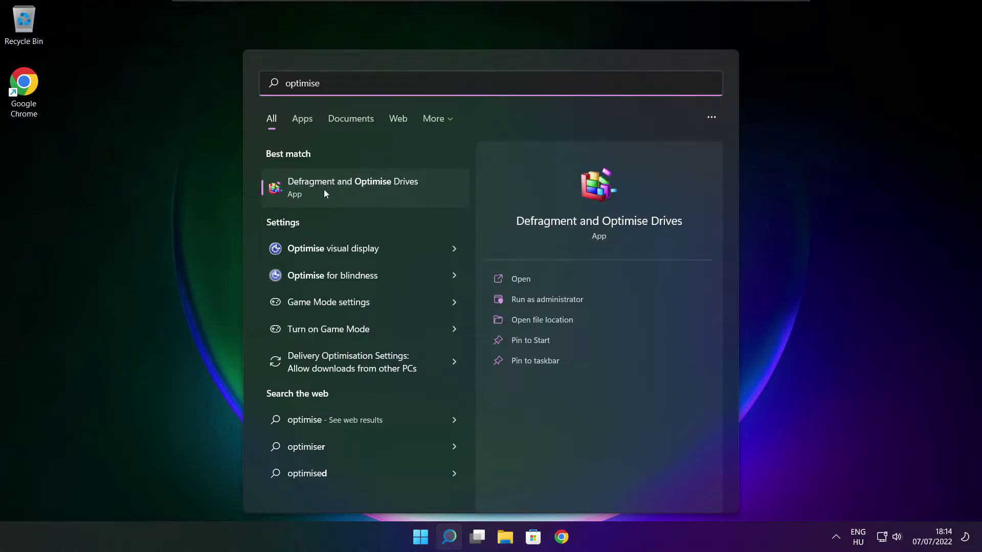
pyautogui.click(376, 187)
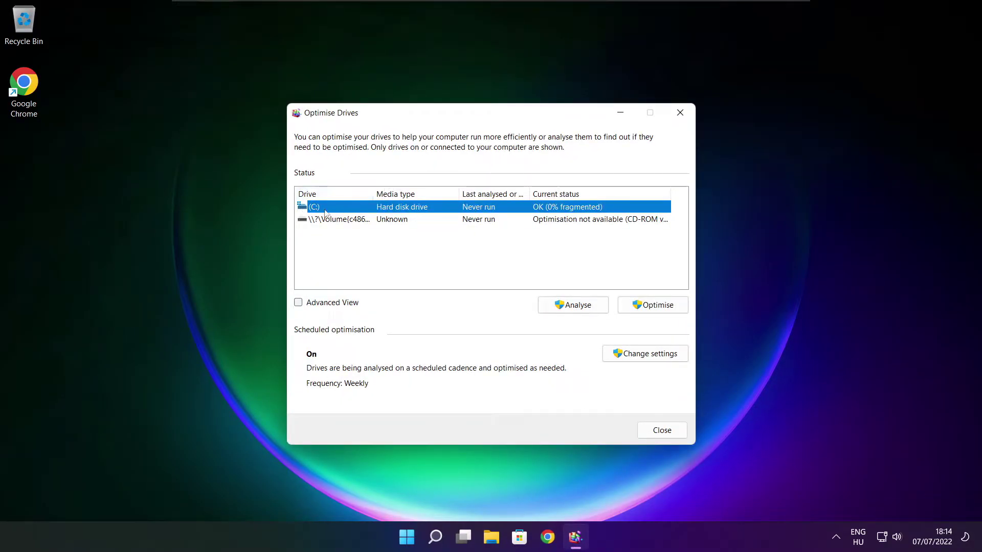
pyautogui.click(561, 305)
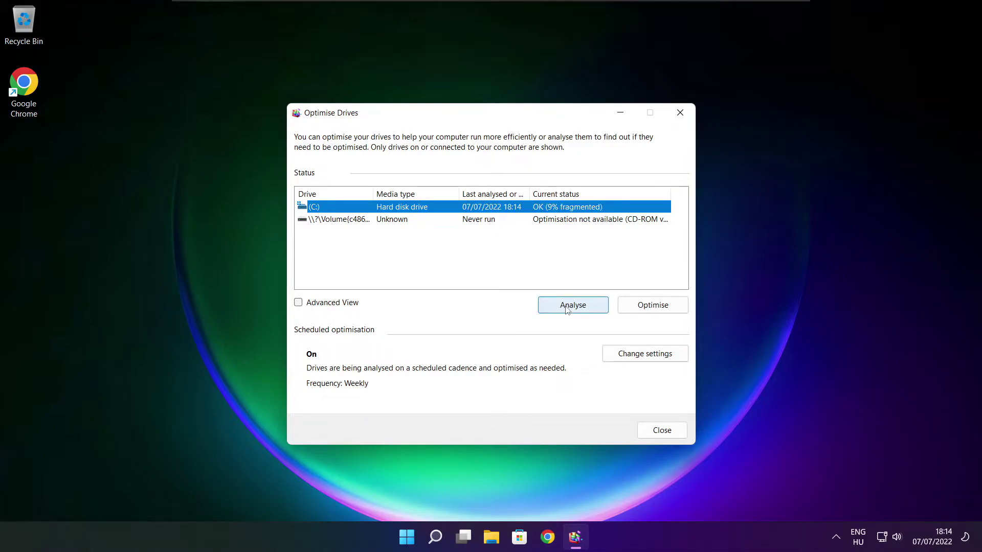
pyautogui.click(657, 309)
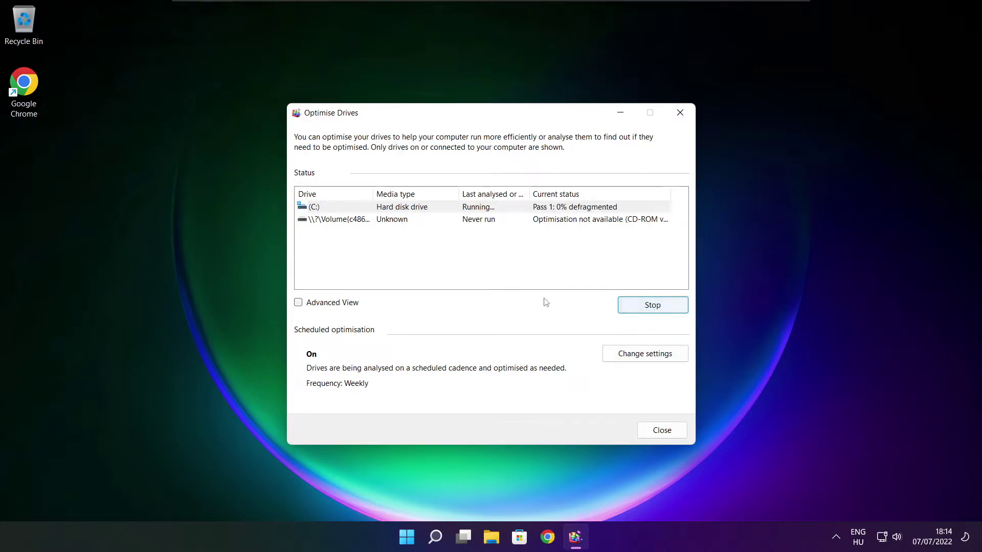
pyautogui.hotkey('alt', 'F4')
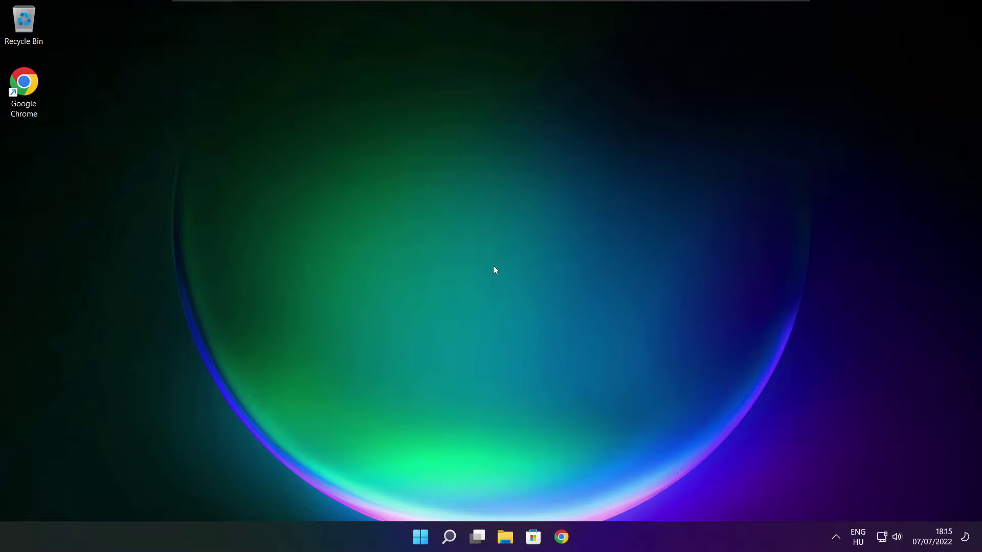
# Run a Windows Update check from the Settings search result, then close Settings
pyautogui.click(449, 540)
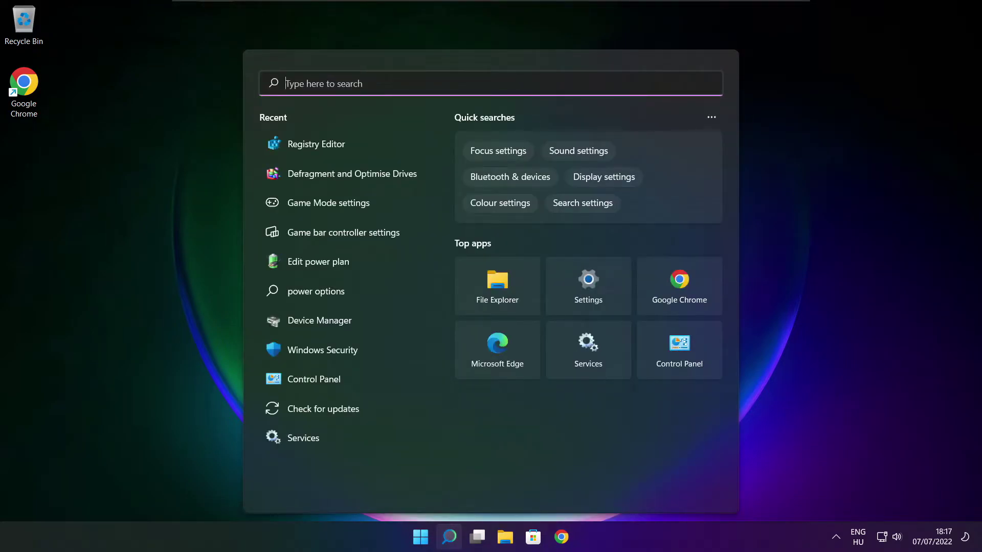
pyautogui.write('updates')
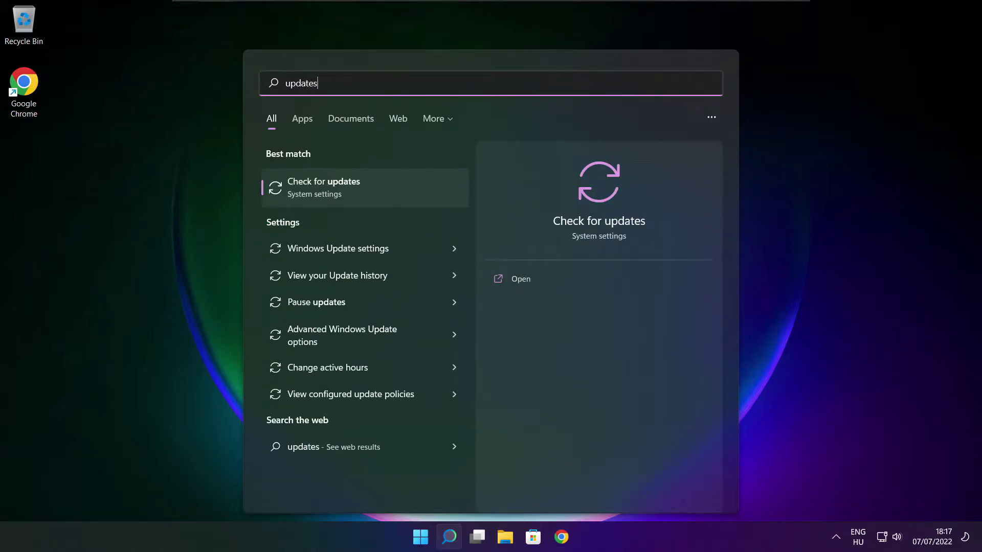
pyautogui.click(357, 194)
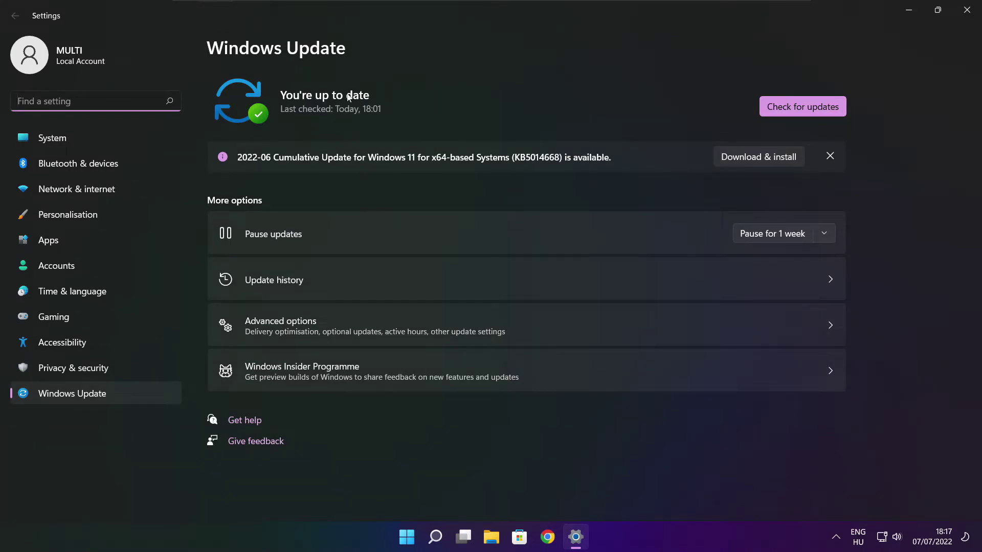
pyautogui.click(802, 106)
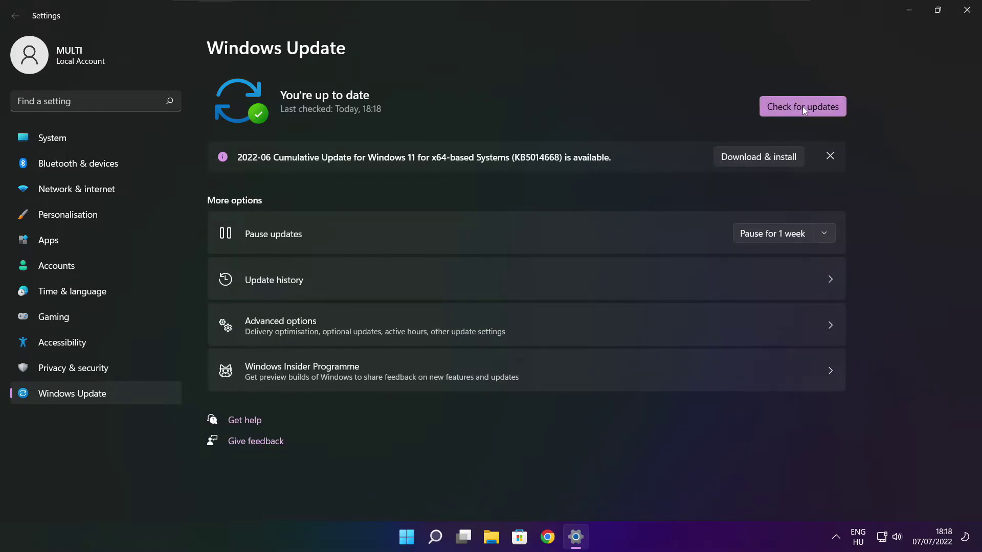
pyautogui.click(965, 15)
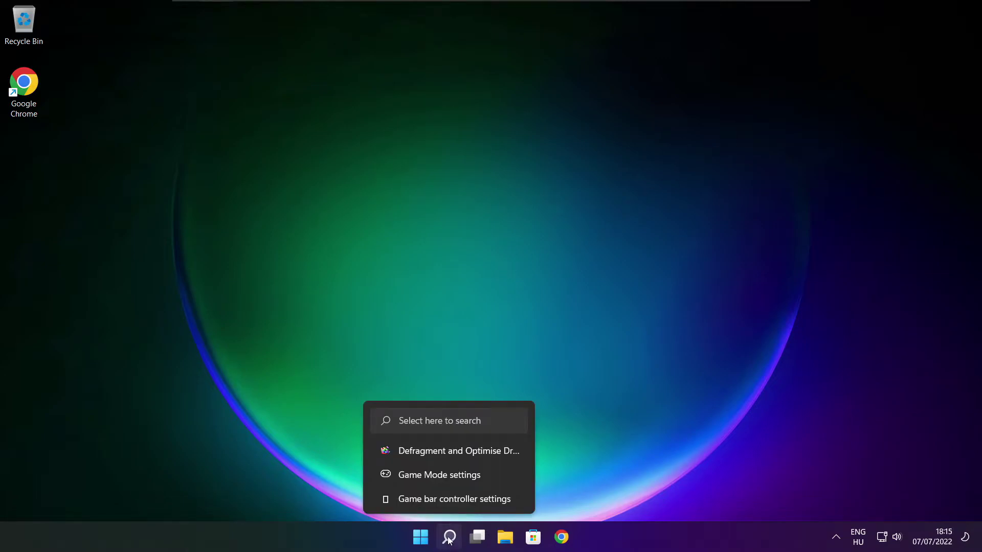
# Open Registry Editor and navigate to HKEY_CURRENT_USER\System\GameConfigStore
pyautogui.click(448, 538)
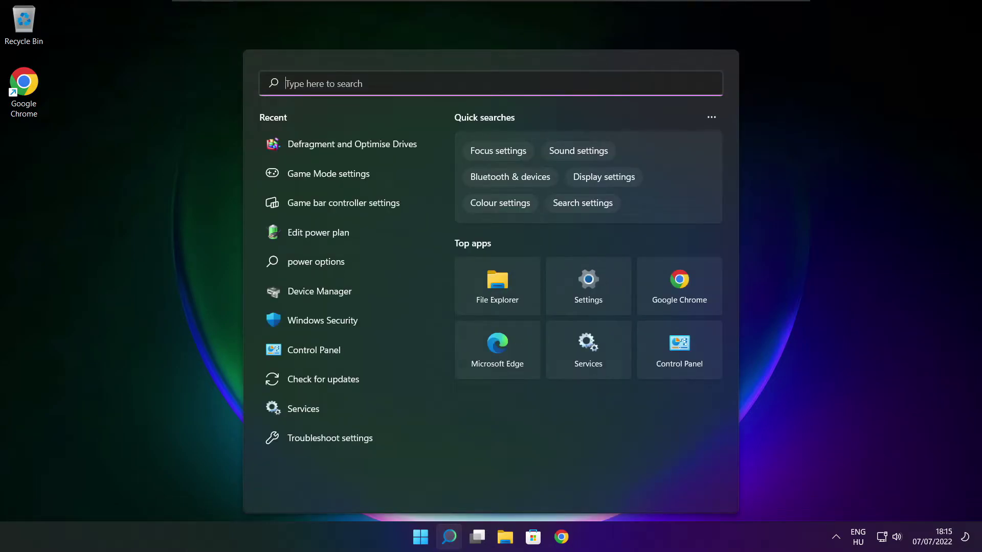
pyautogui.write('regedit')
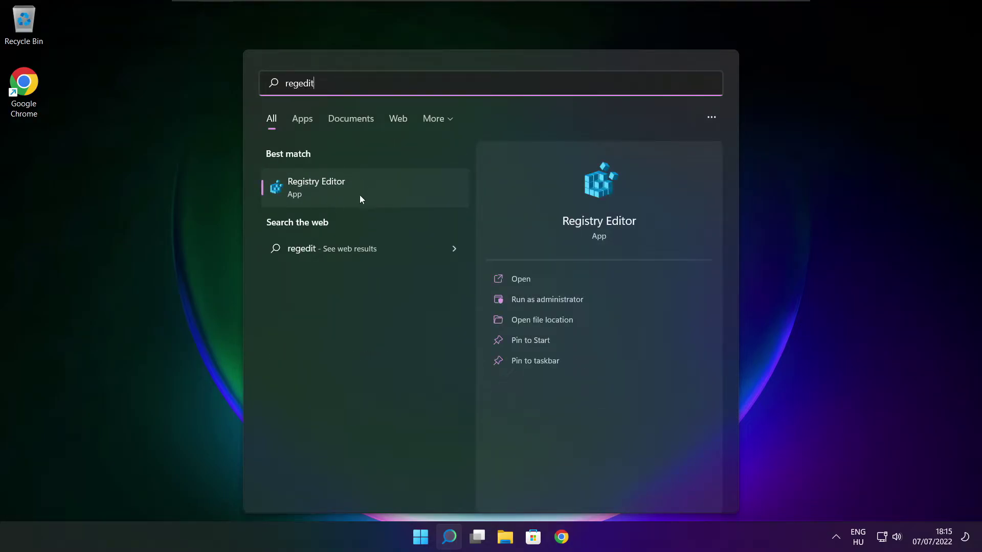
pyautogui.click(375, 189)
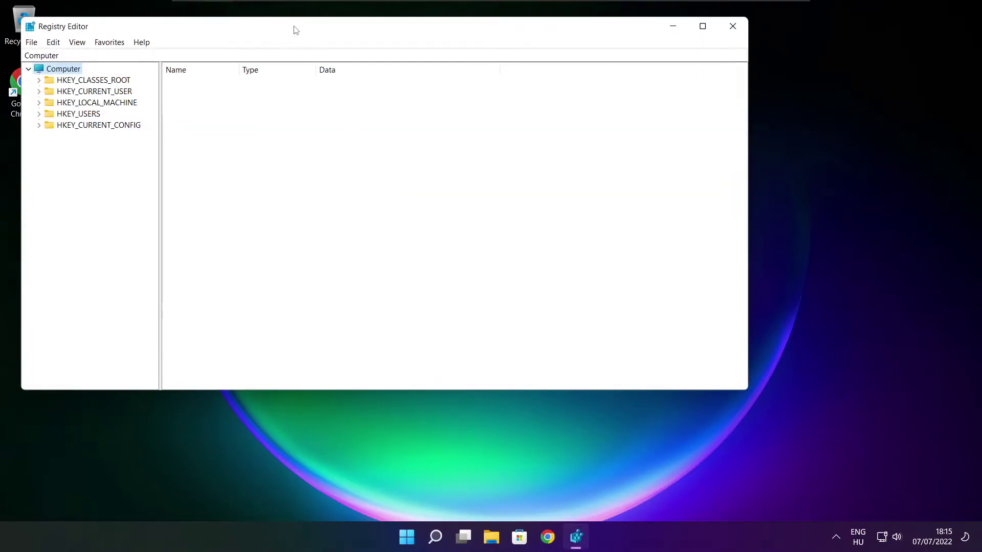
pyautogui.moveTo(297, 29); pyautogui.dragTo(401, 103)
pyautogui.click(156, 166)
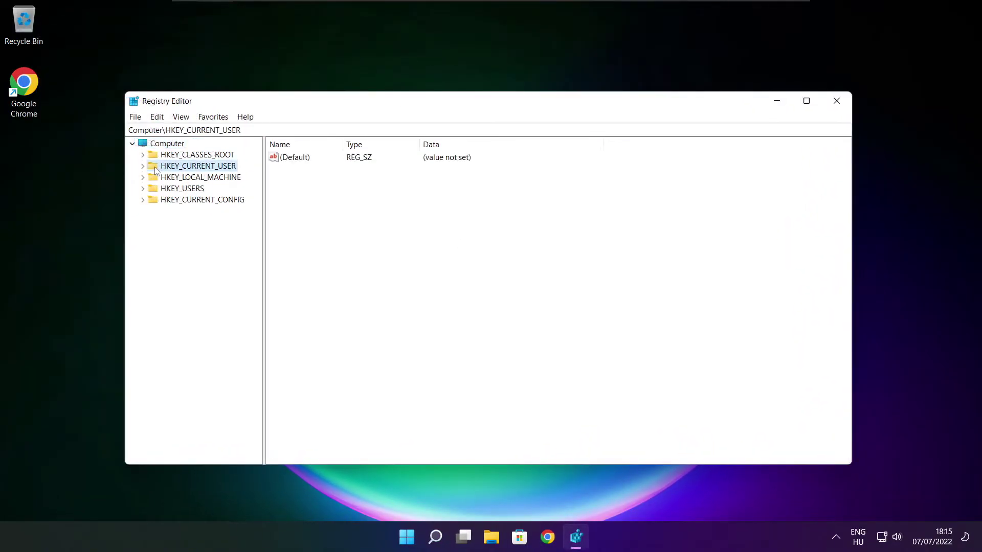
pyautogui.click(143, 167)
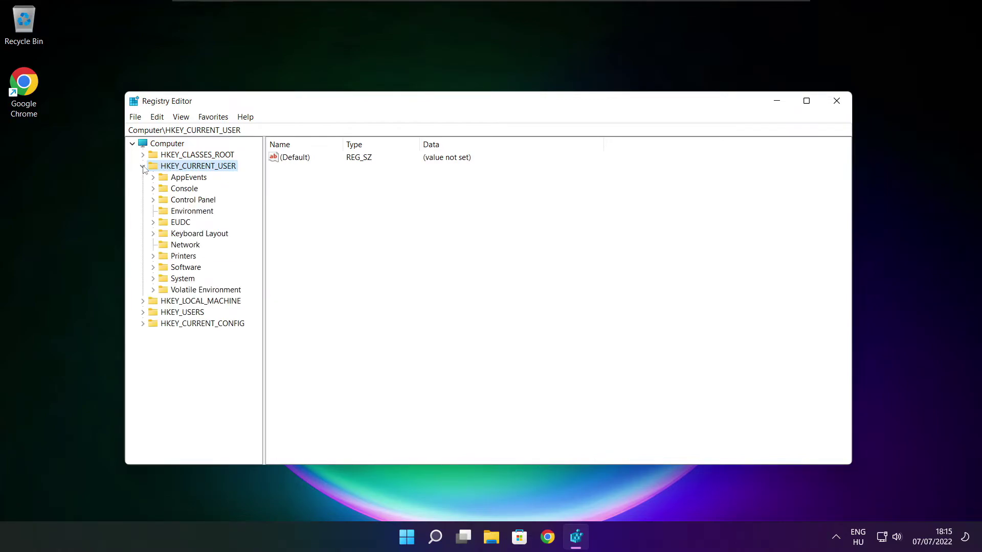
pyautogui.click(164, 281)
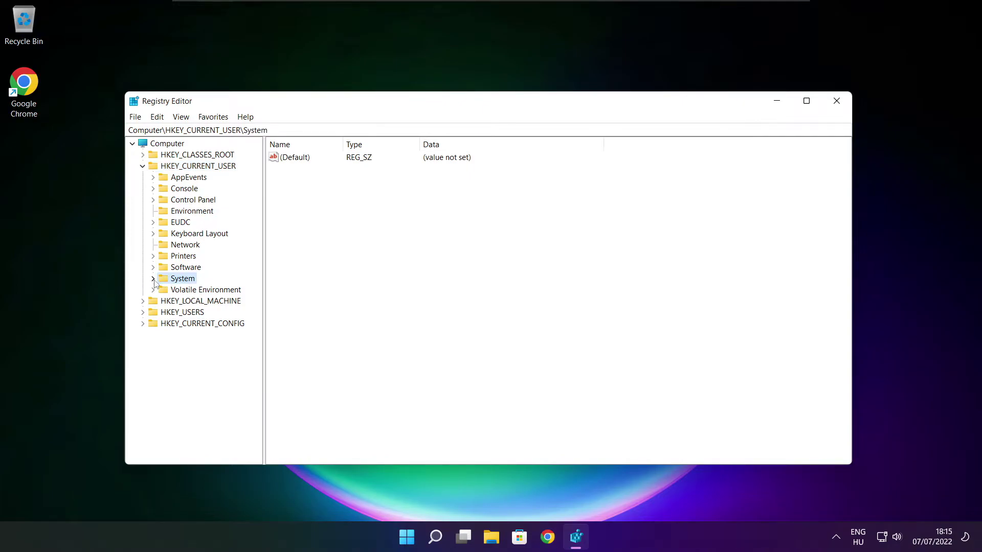
pyautogui.click(153, 279)
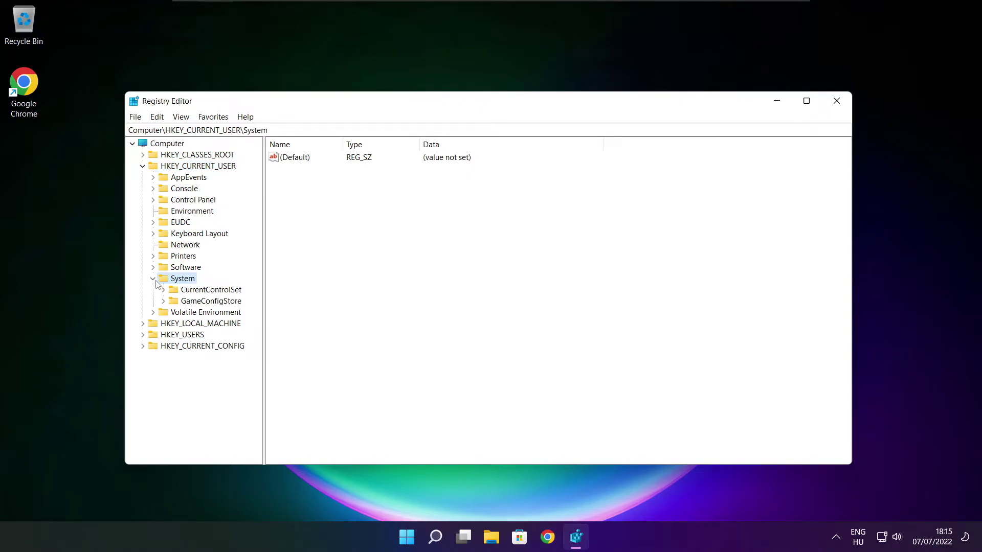
pyautogui.click(195, 305)
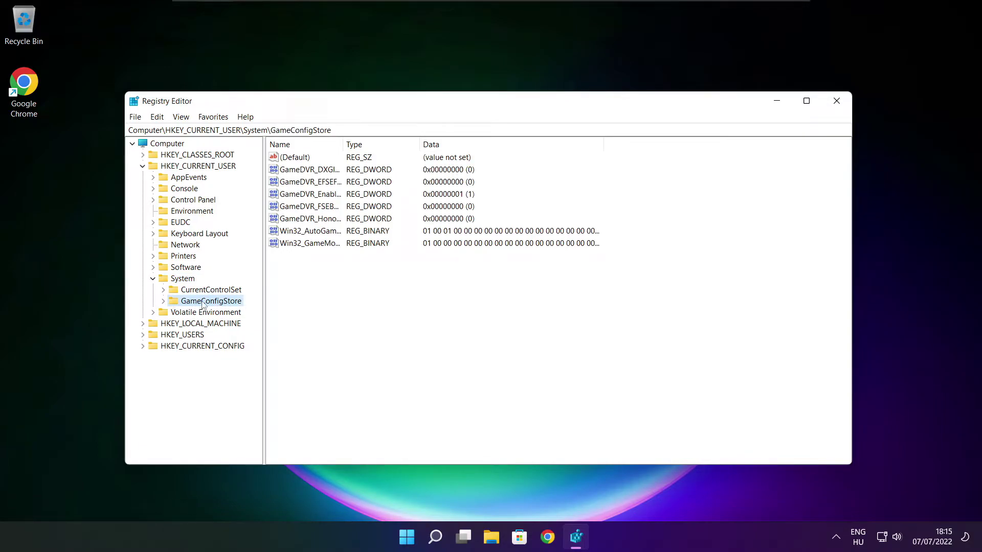
# Set the GameDVR_Enabled value to 0
pyautogui.moveTo(344, 141); pyautogui.dragTo(432, 140)
pyautogui.click(317, 197)
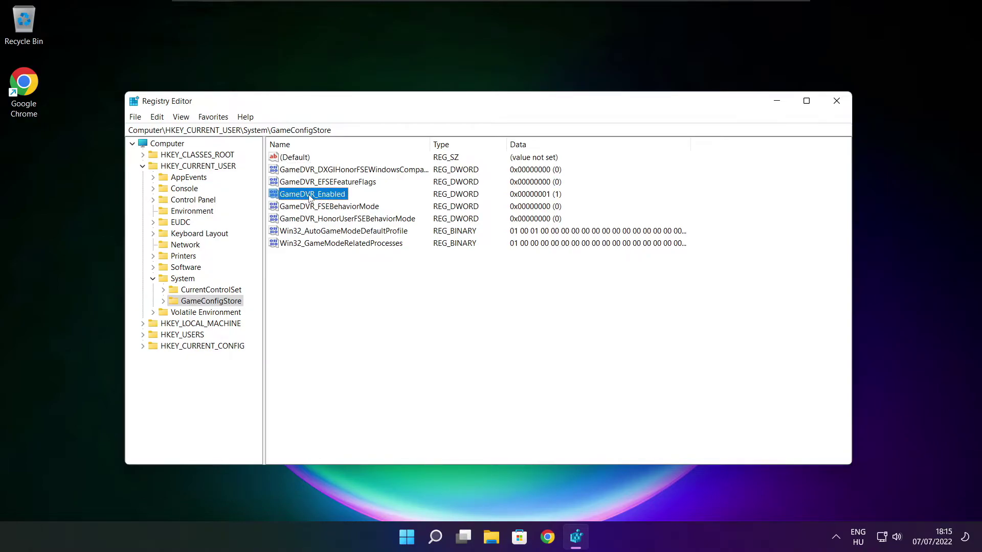
pyautogui.doubleClick(310, 196)
pyautogui.moveTo(289, 164); pyautogui.dragTo(516, 203)
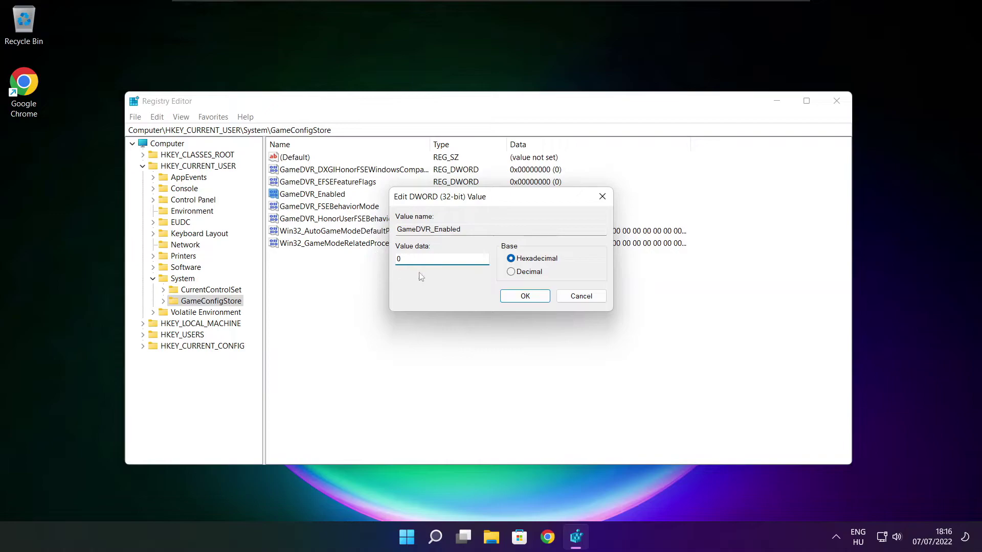
pyautogui.click(525, 297)
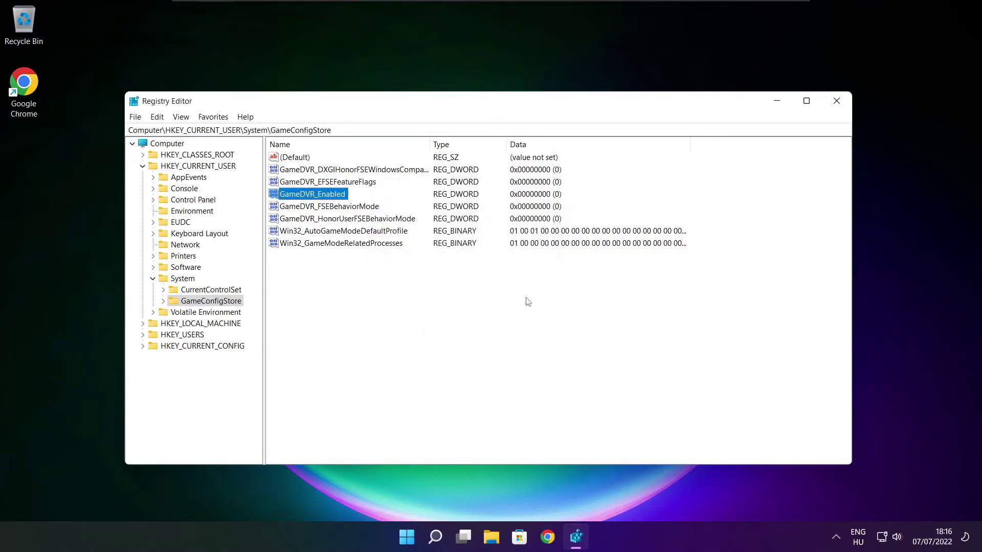
# Collapse HKEY_CURRENT_USER and expand HKEY_LOCAL_MACHINE\SOFTWARE\Microsoft
pyautogui.click(143, 167)
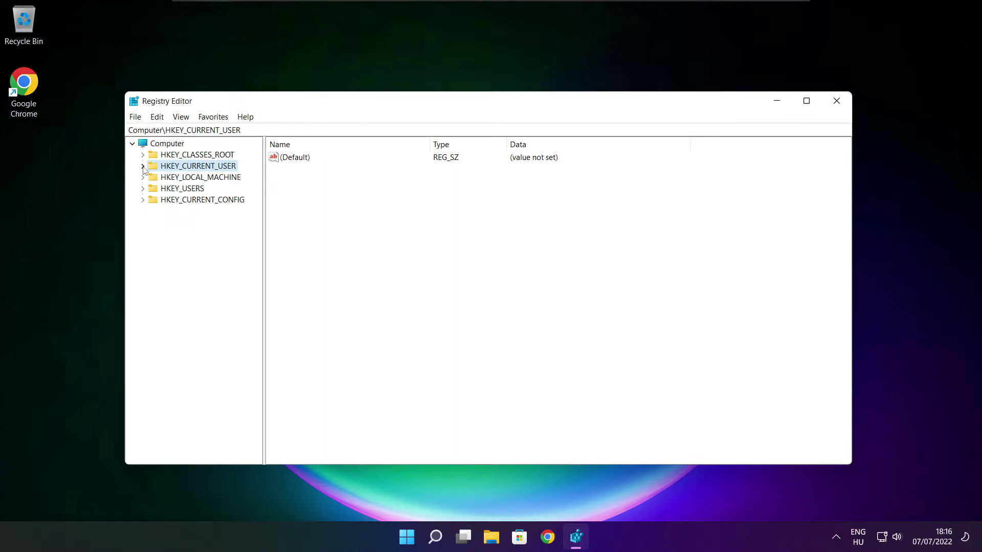
pyautogui.click(155, 179)
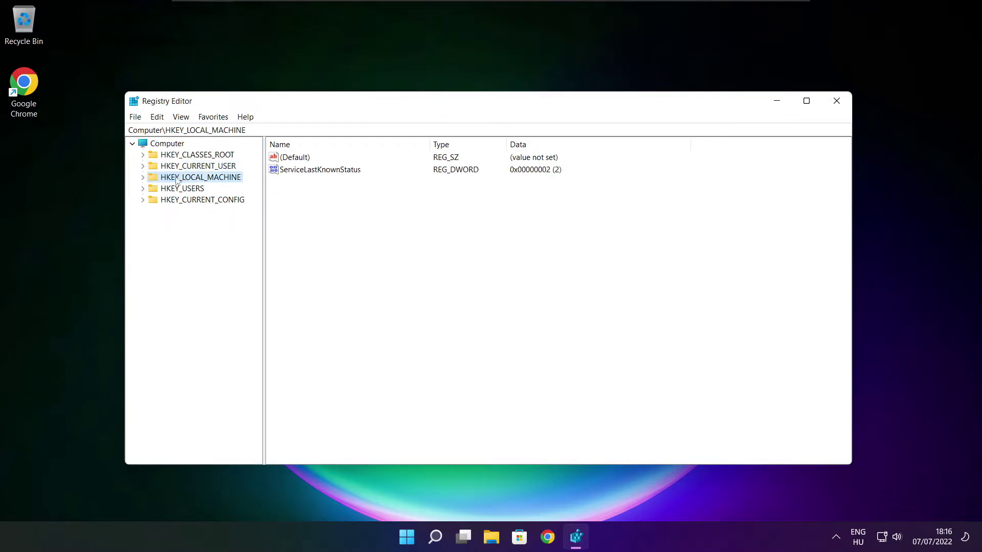
pyautogui.click(143, 177)
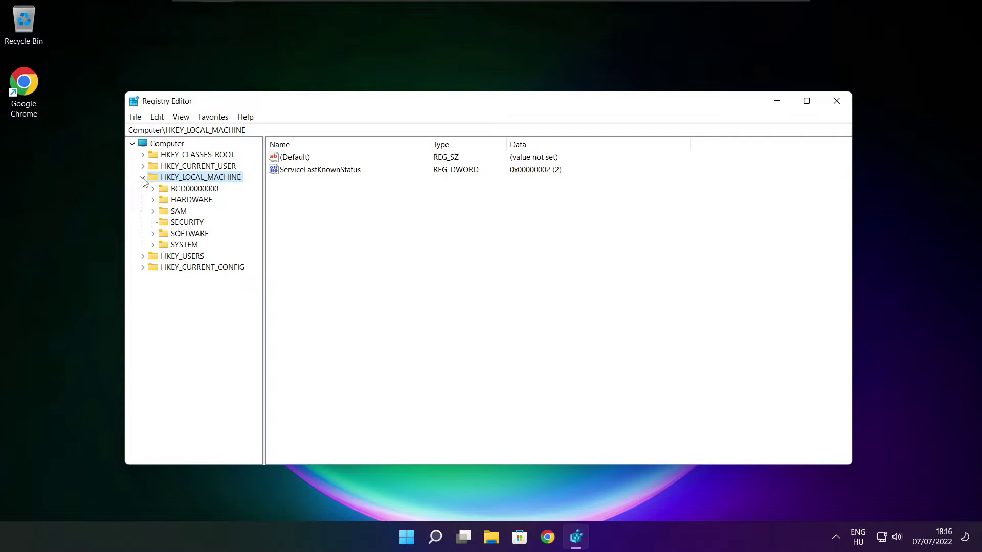
pyautogui.click(176, 235)
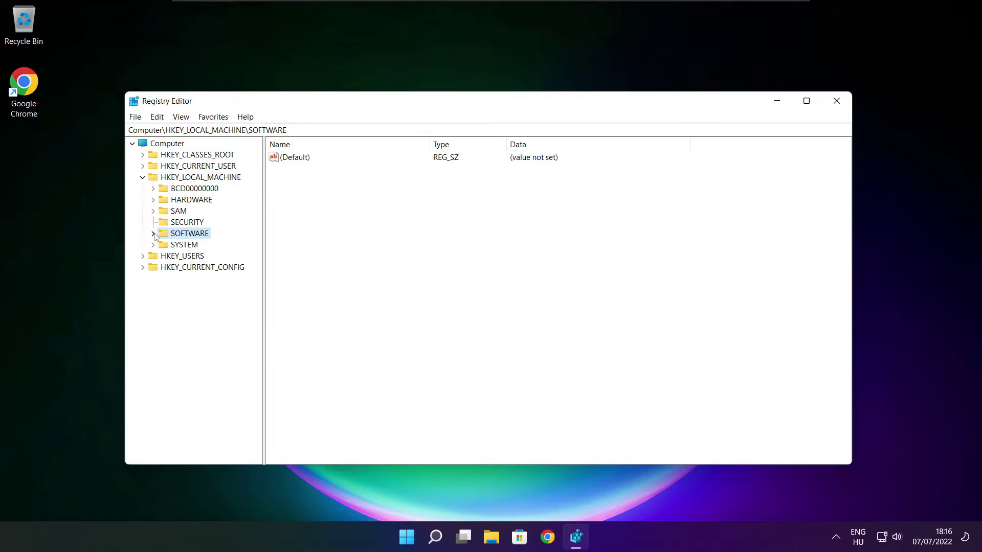
pyautogui.click(153, 234)
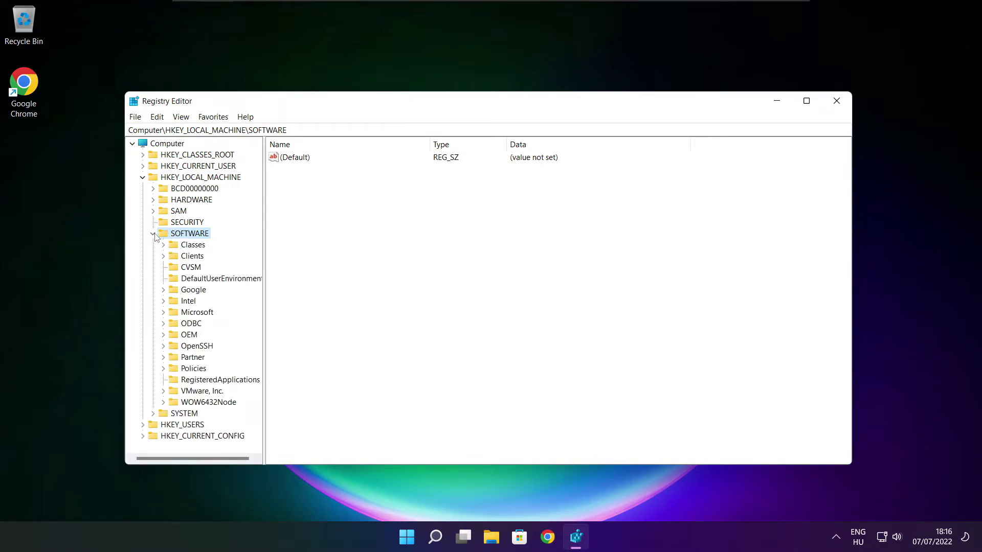
pyautogui.click(187, 314)
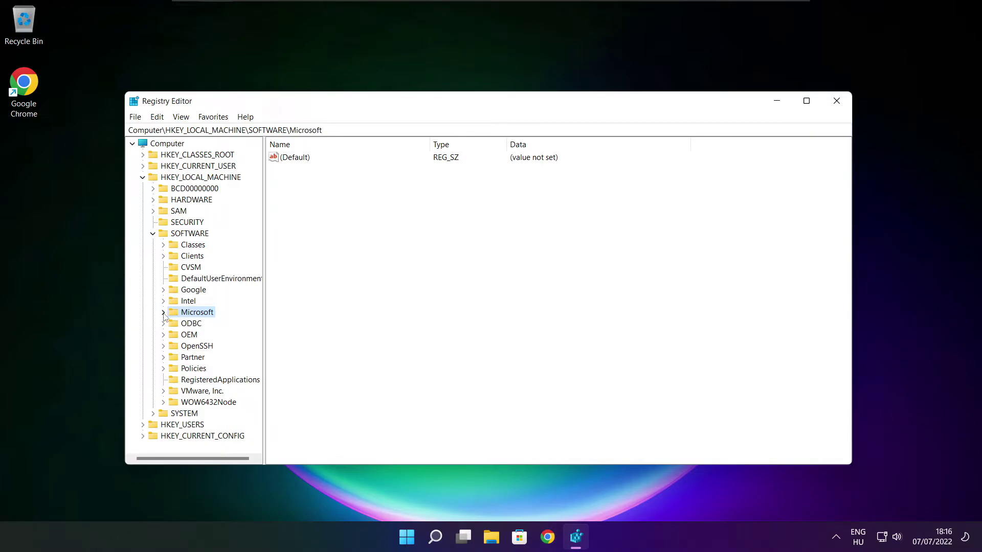
pyautogui.click(163, 312)
# Expand the PolicyManager key and its default subkey
pyautogui.scroll(-15, 201, 307)
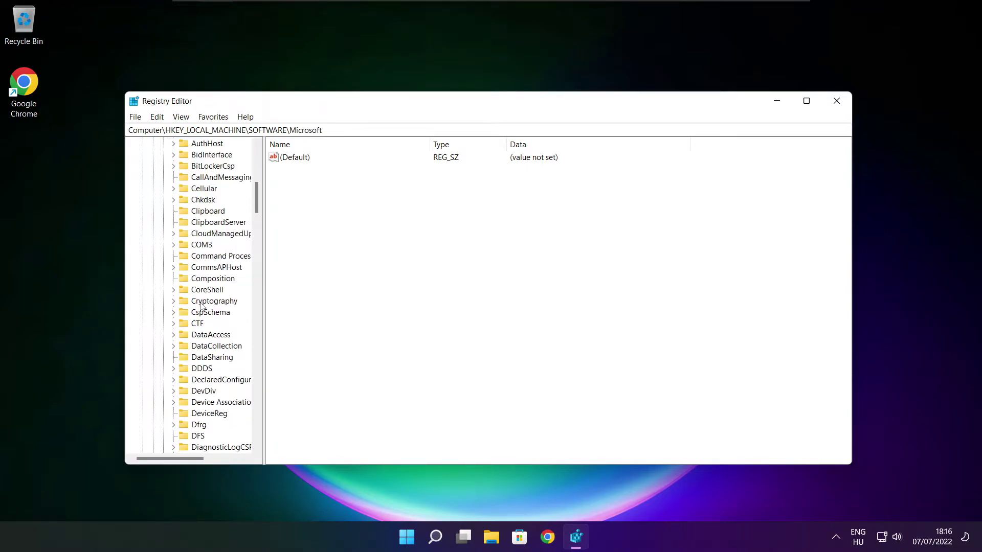
pyautogui.scroll(-20, 201, 307)
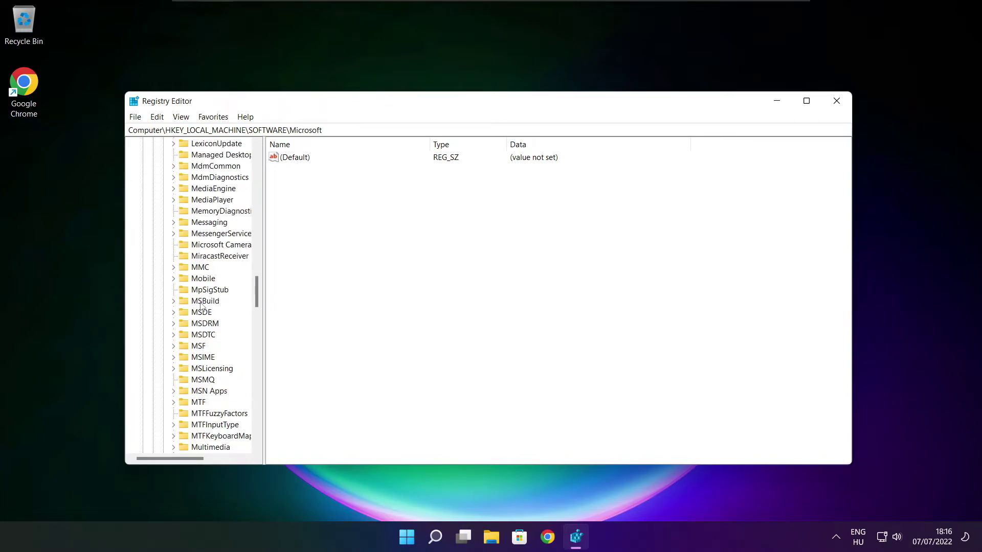
pyautogui.scroll(-1, 201, 307)
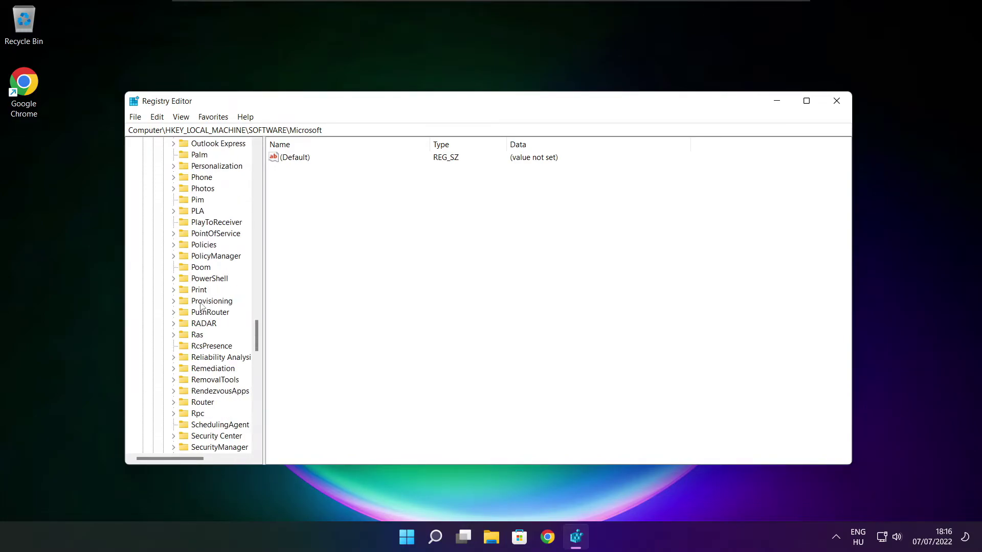
pyautogui.scroll(1, 202, 289)
pyautogui.click(203, 291)
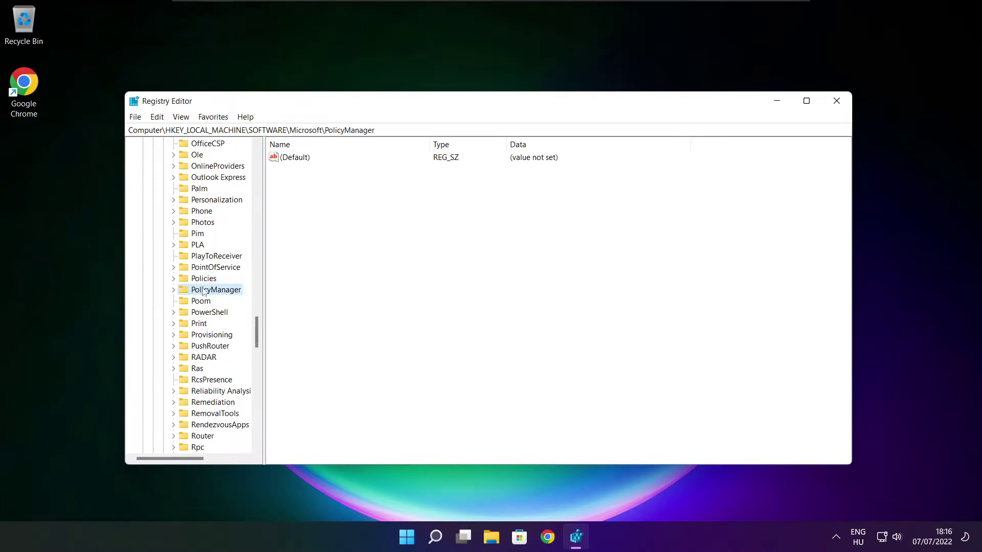
pyautogui.click(174, 290)
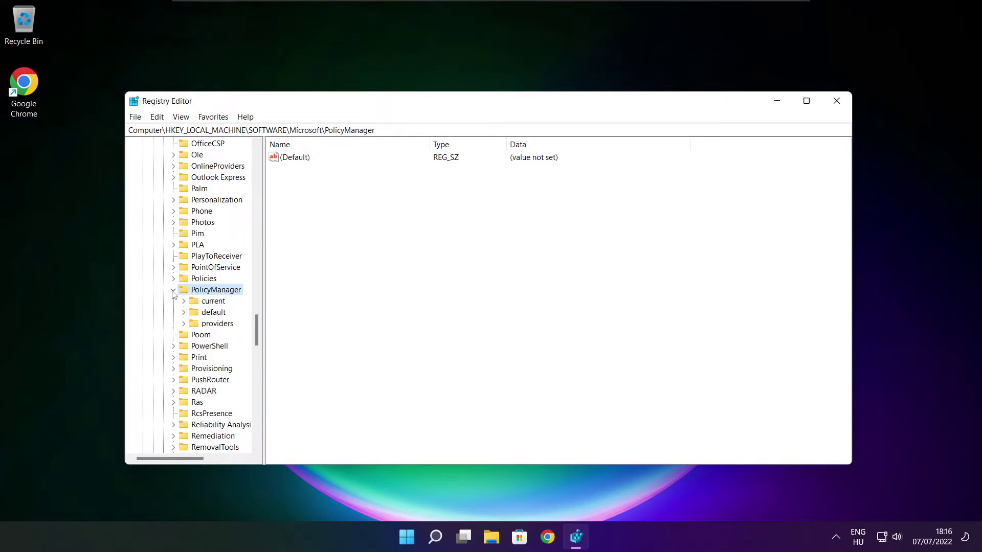
pyautogui.click(213, 313)
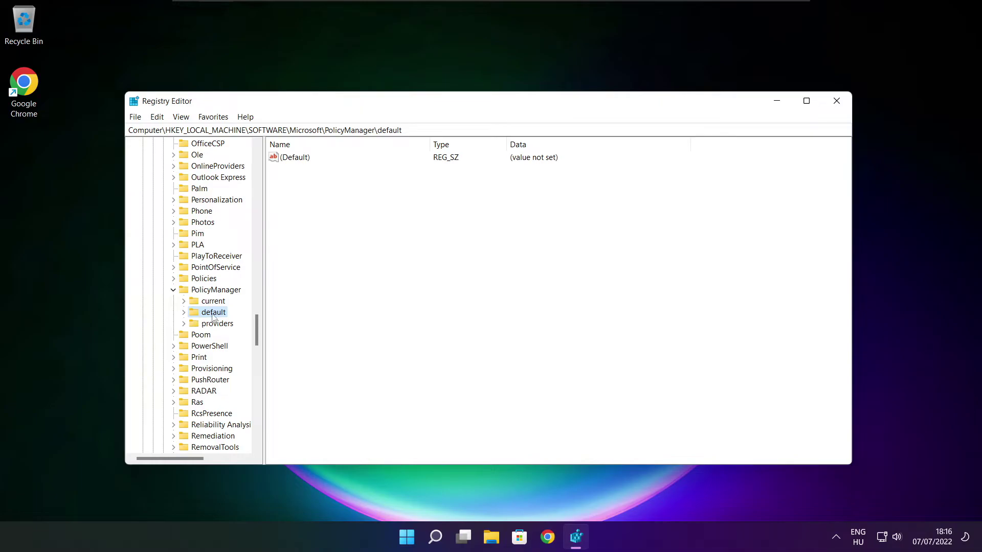
pyautogui.click(183, 313)
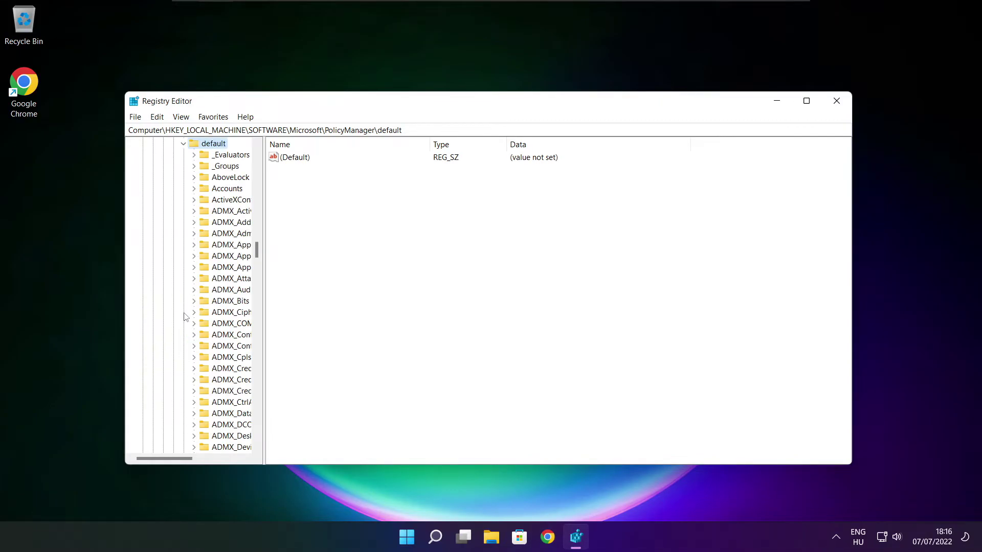
# Select and expand ApplicationManagement to reveal the AllowGameDVR subkey
pyautogui.scroll(-15, 227, 225)
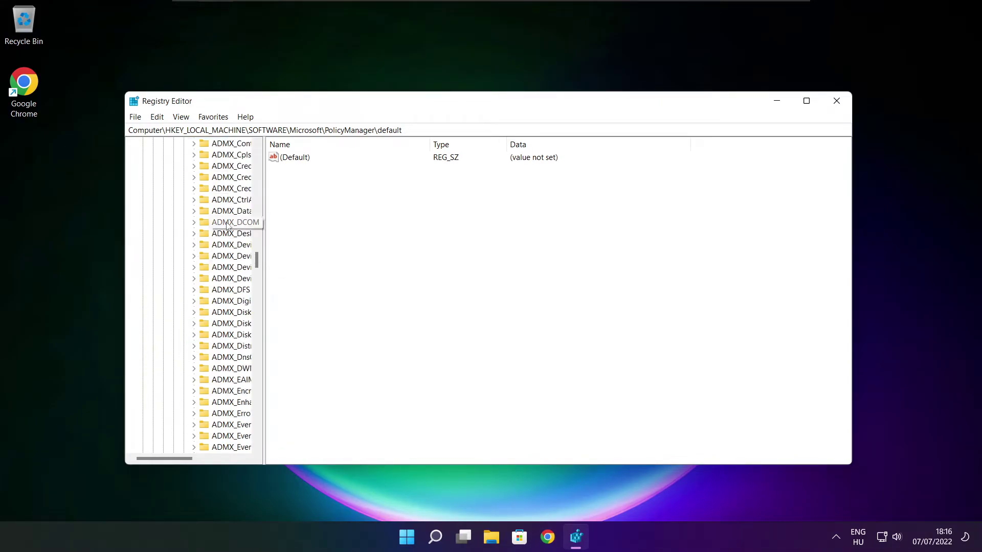
pyautogui.scroll(-20, 229, 225)
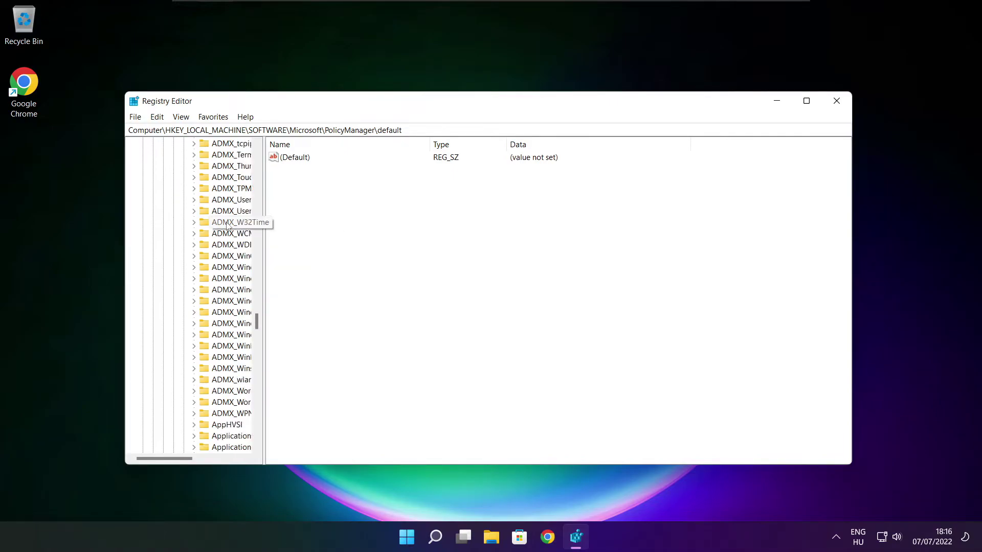
pyautogui.moveTo(264, 224); pyautogui.dragTo(324, 222)
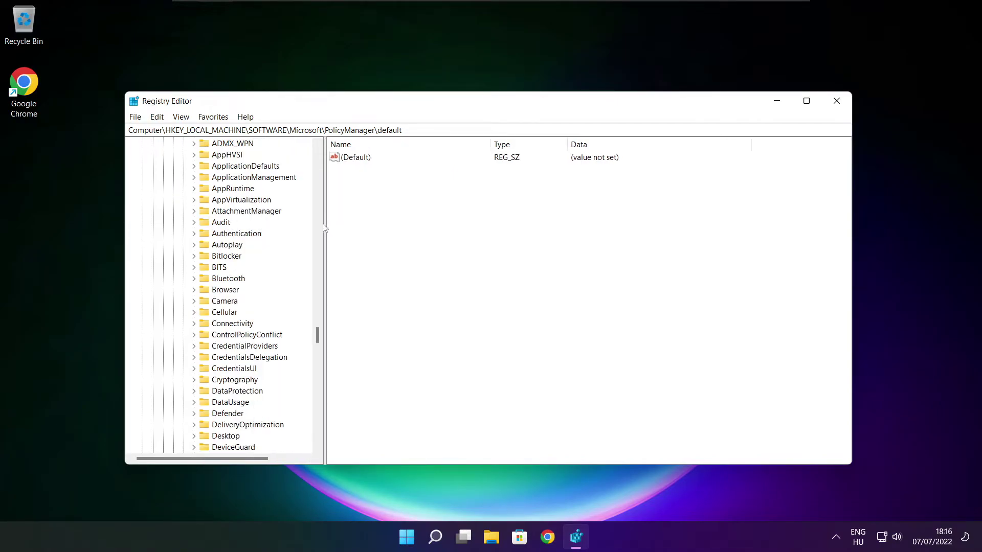
pyautogui.scroll(1, 237, 216)
pyautogui.click(237, 213)
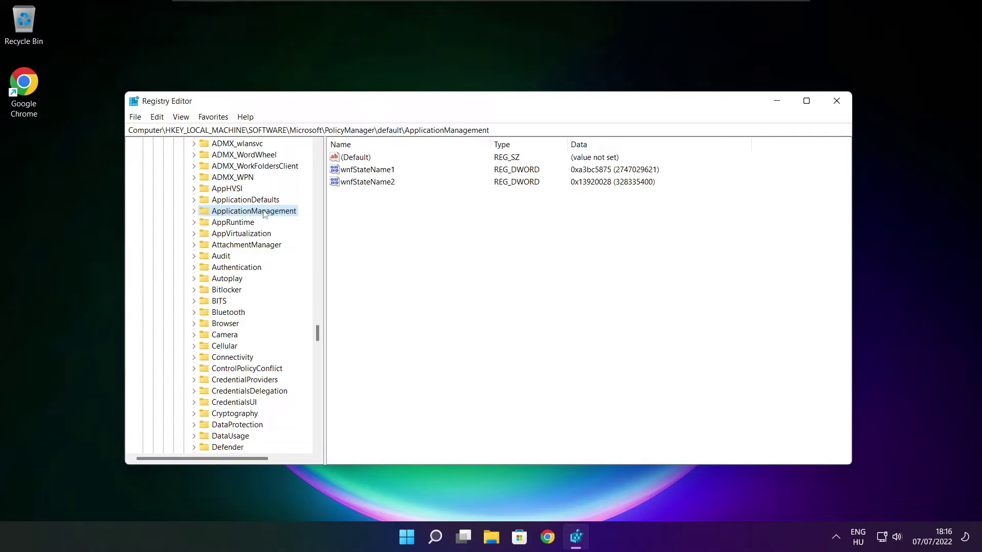
pyautogui.click(193, 212)
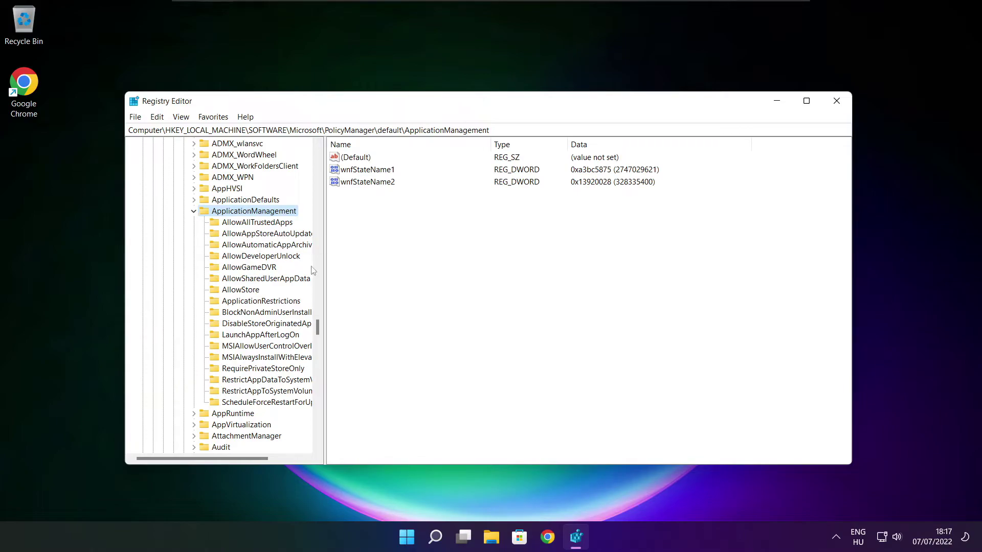
# Change the 'value' DWORD under AllowGameDVR from 1 to 0
pyautogui.moveTo(324, 257); pyautogui.dragTo(336, 257)
pyautogui.click(226, 270)
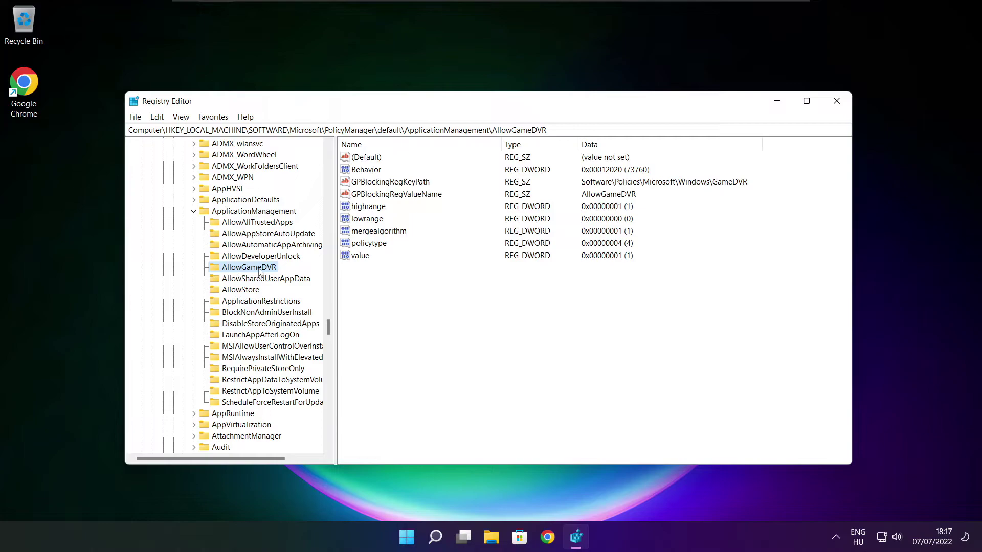
pyautogui.click(354, 258)
pyautogui.doubleClick(363, 257)
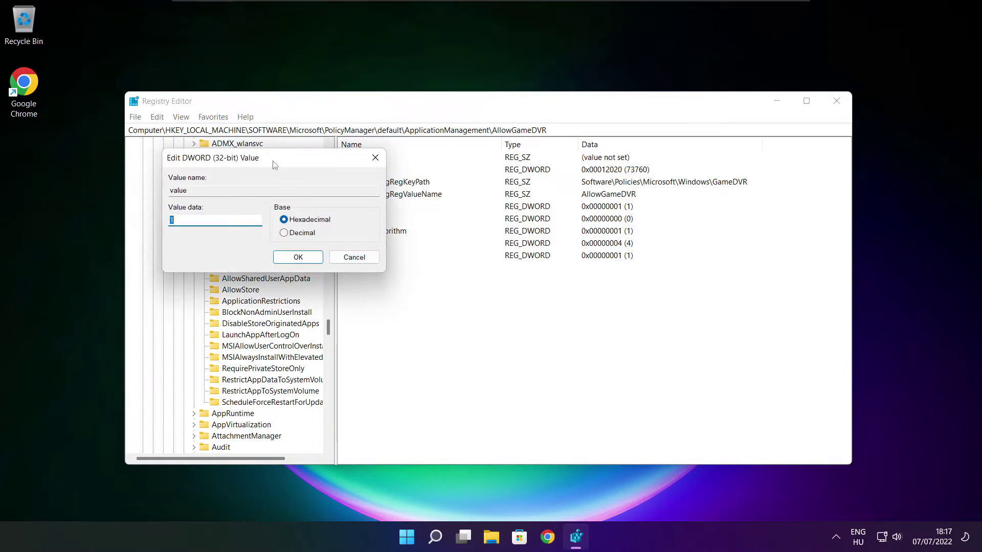
pyautogui.moveTo(277, 165); pyautogui.dragTo(497, 204)
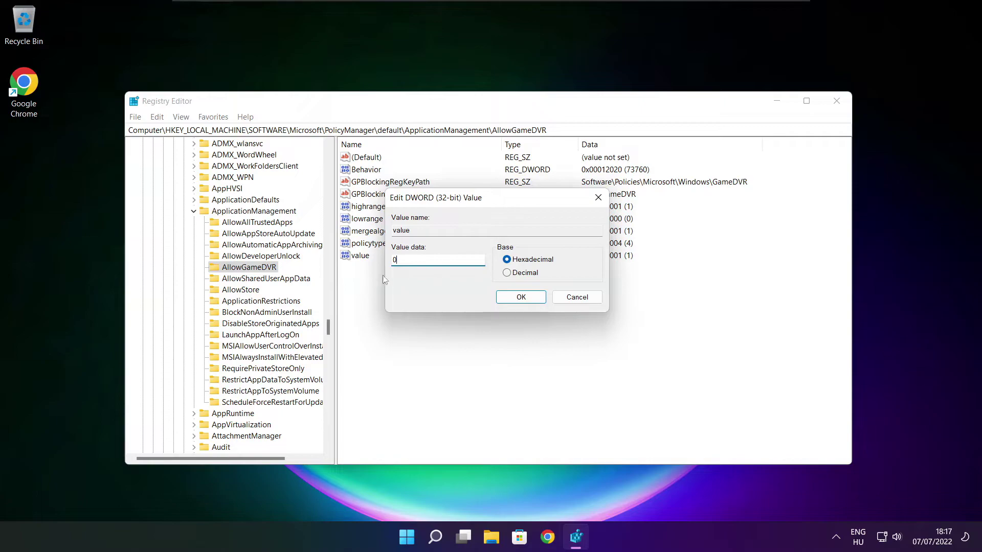
pyautogui.click(520, 297)
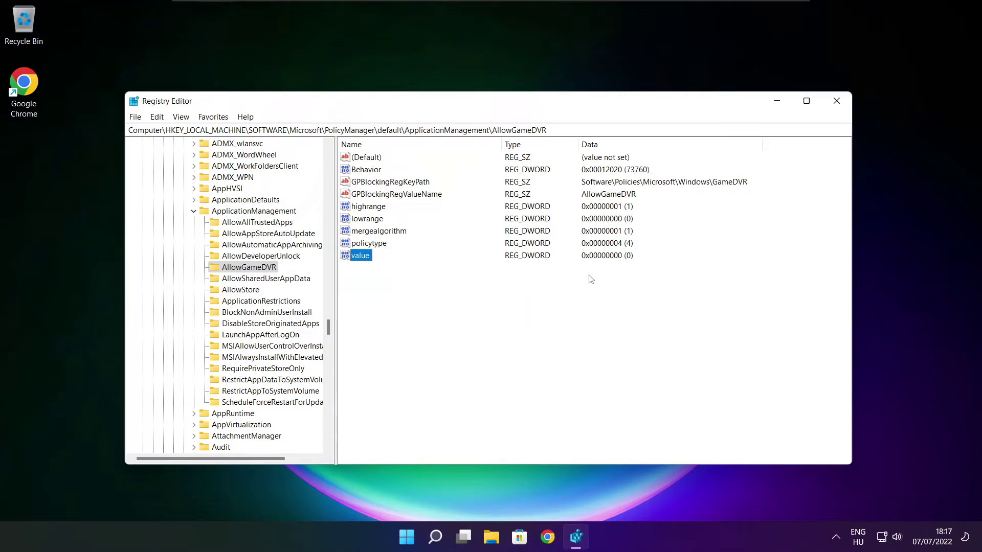
# Close Registry Editor and download dxwebsetup.exe, the DirectX End-User Runtime Web Installer, in Chrome
pyautogui.click(838, 104)
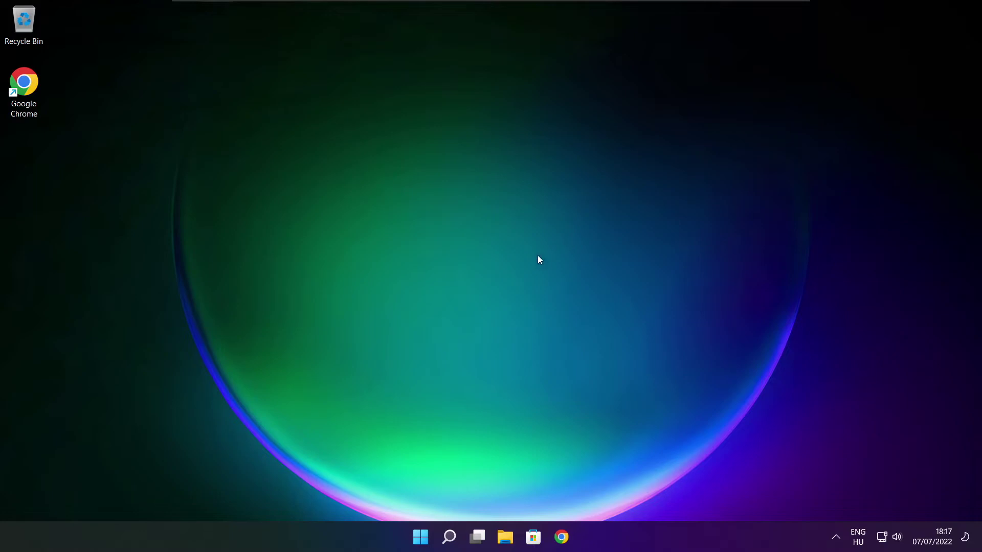
pyautogui.click(563, 541)
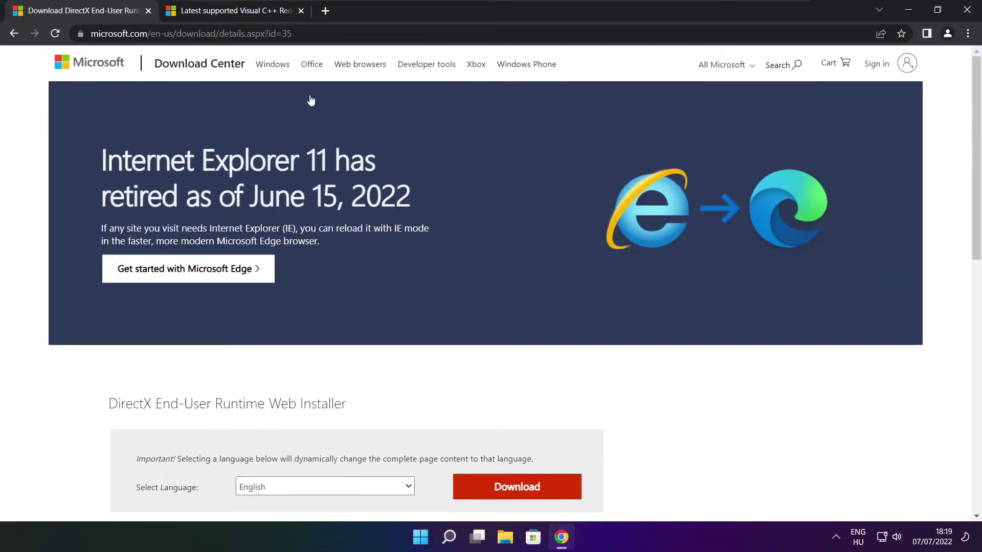
pyautogui.moveTo(293, 33)
pyautogui.mouseDown()
pyautogui.moveTo(90, 34)
pyautogui.moveTo(293, 33)
pyautogui.mouseUp()
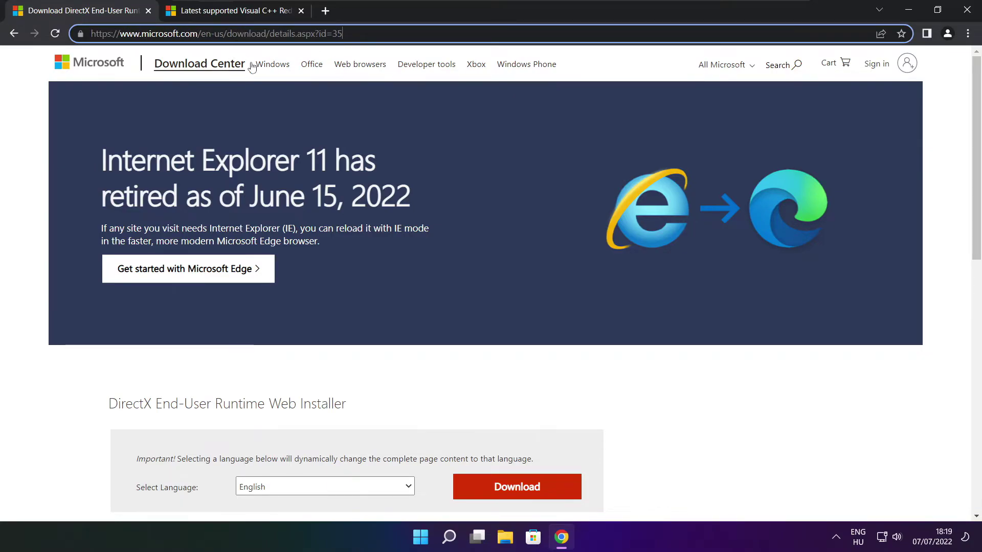
pyautogui.click(353, 372)
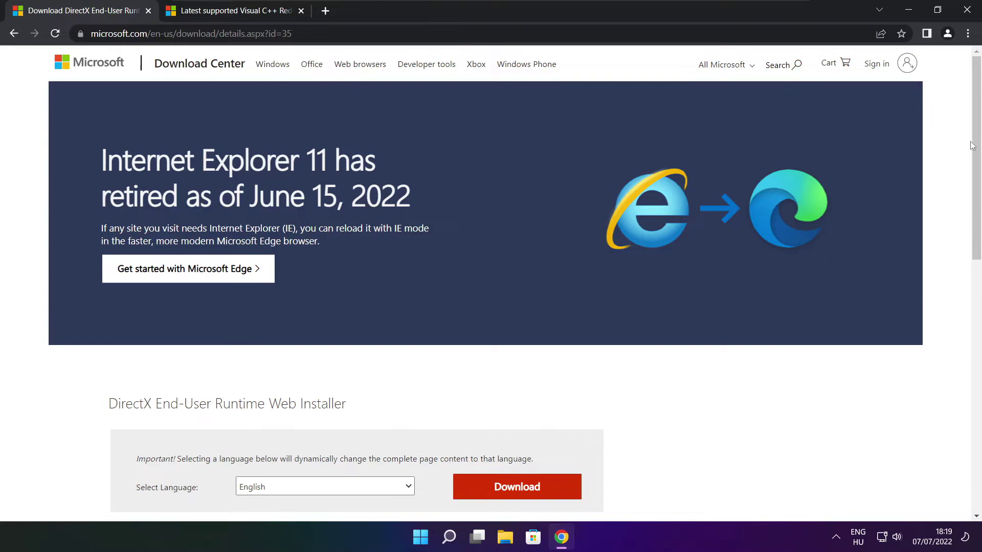
pyautogui.moveTo(974, 147); pyautogui.dragTo(976, 229)
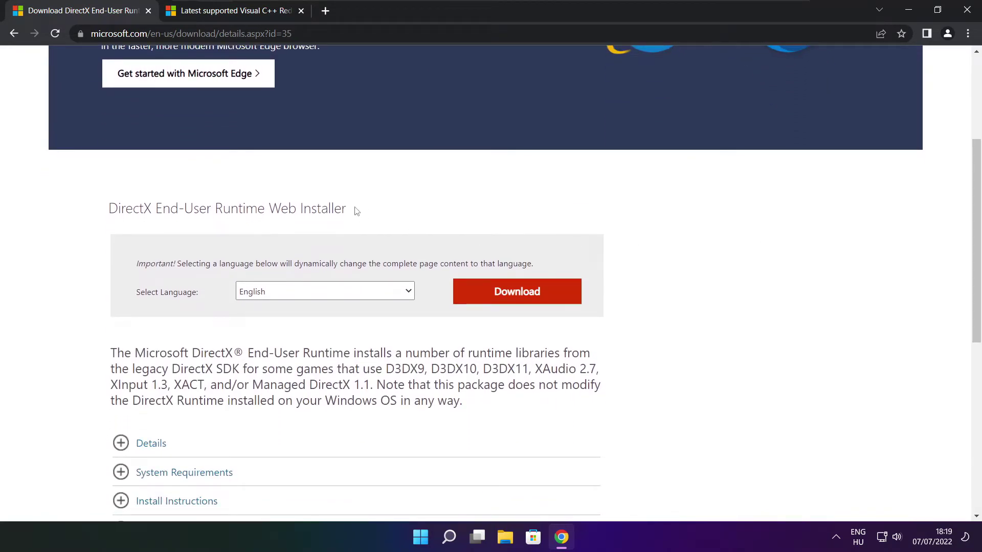
pyautogui.moveTo(357, 212); pyautogui.dragTo(400, 217)
pyautogui.click(521, 296)
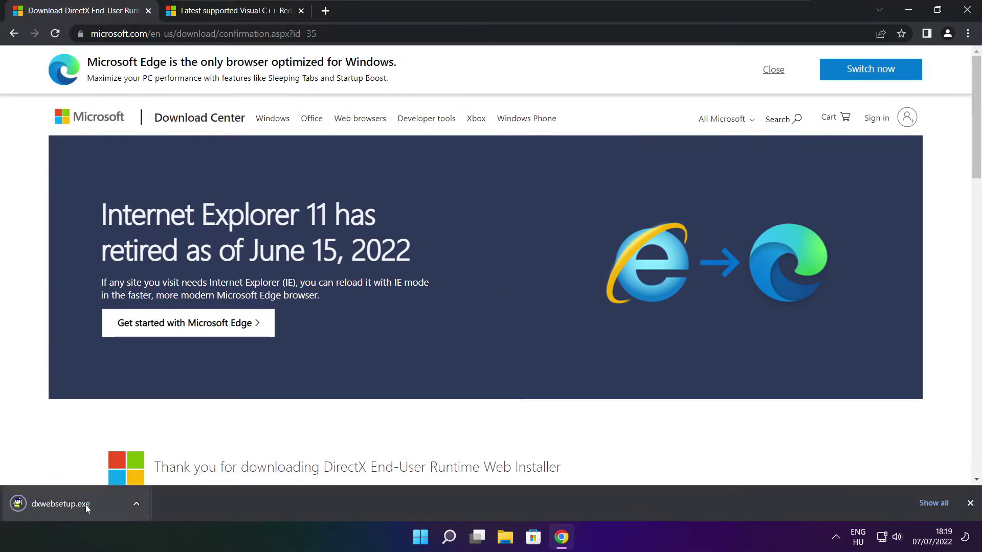
# Run dxwebsetup.exe, accept the licence, skip the Bing Bar, install the DirectX runtime and finish
pyautogui.click(92, 504)
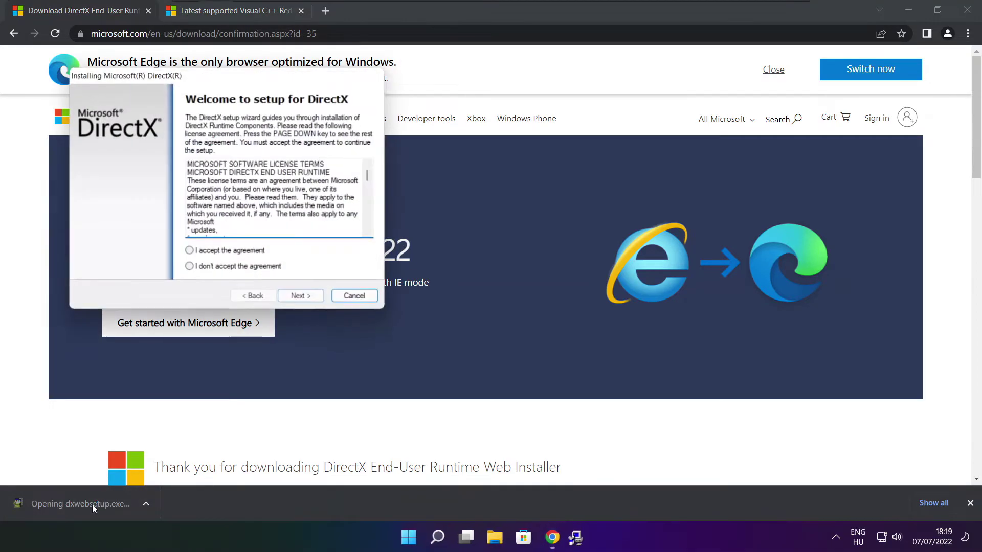
pyautogui.moveTo(208, 80); pyautogui.dragTo(469, 149)
pyautogui.moveTo(629, 244); pyautogui.dragTo(627, 293)
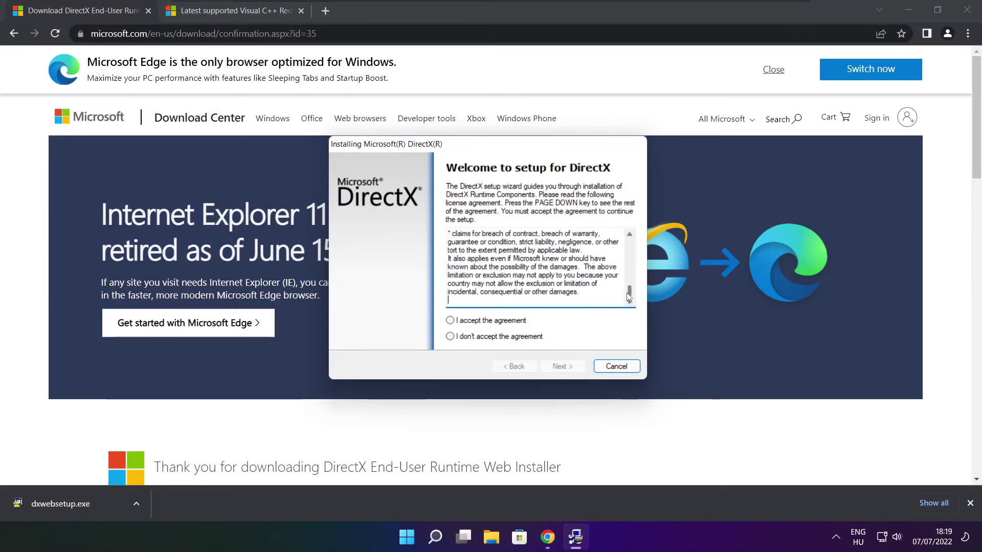
pyautogui.click(466, 321)
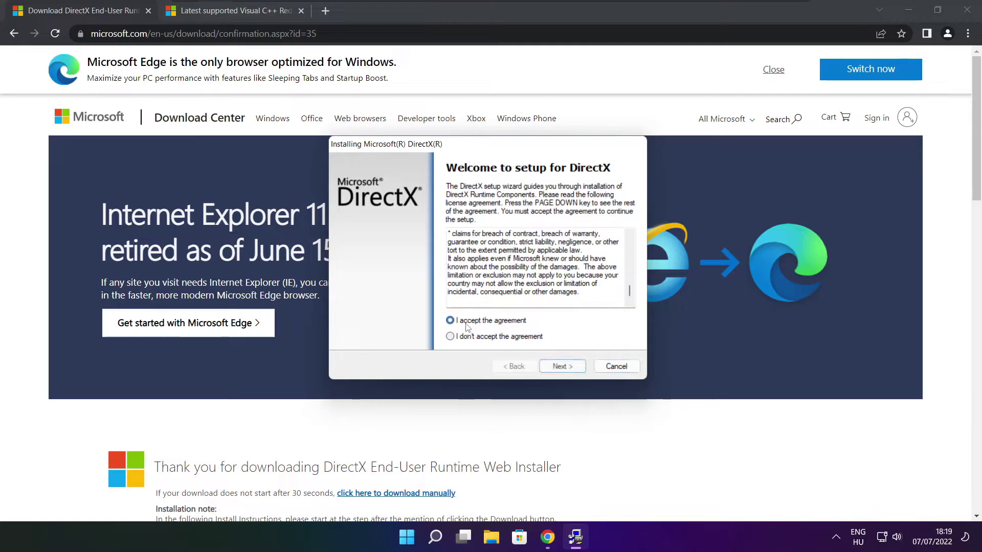
pyautogui.click(563, 366)
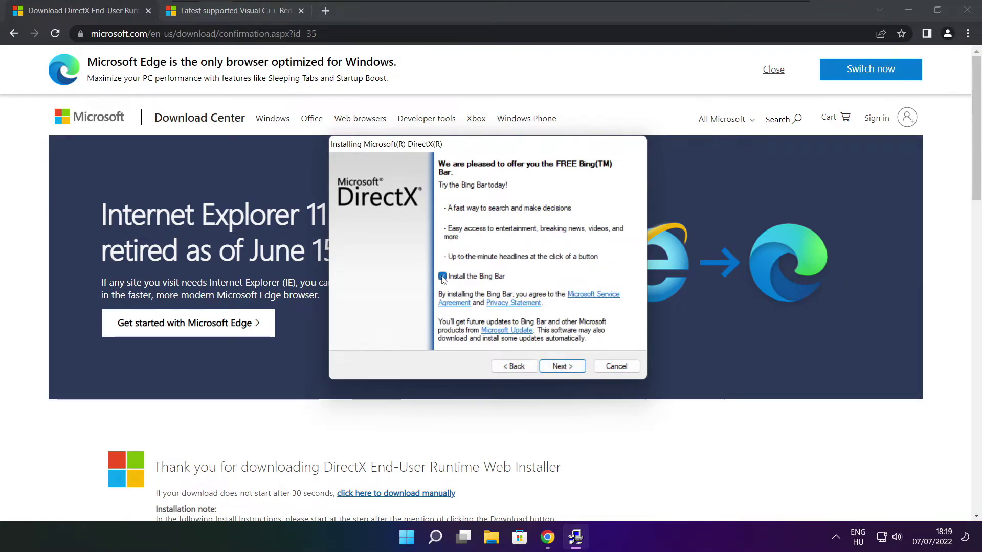
pyautogui.click(443, 278)
pyautogui.click(570, 368)
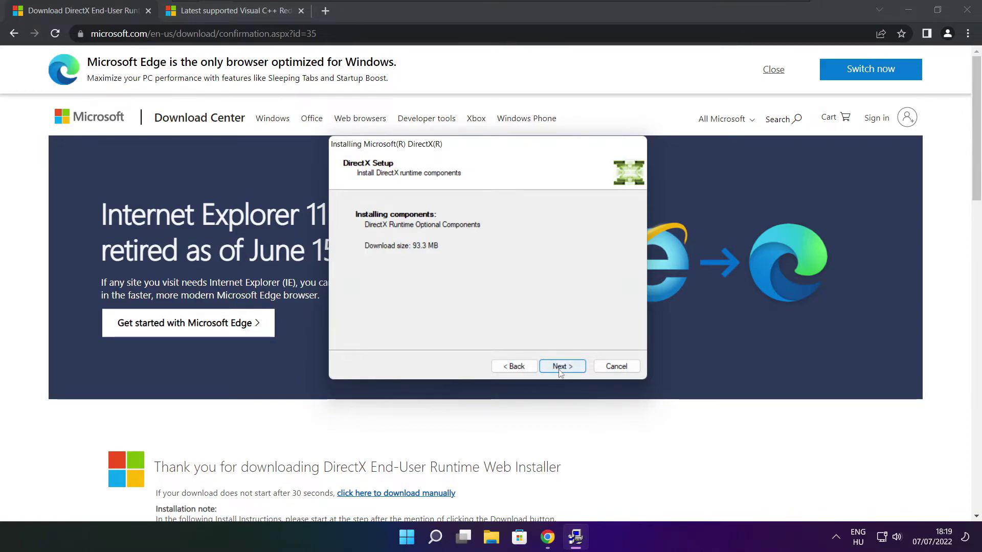
pyautogui.click(561, 369)
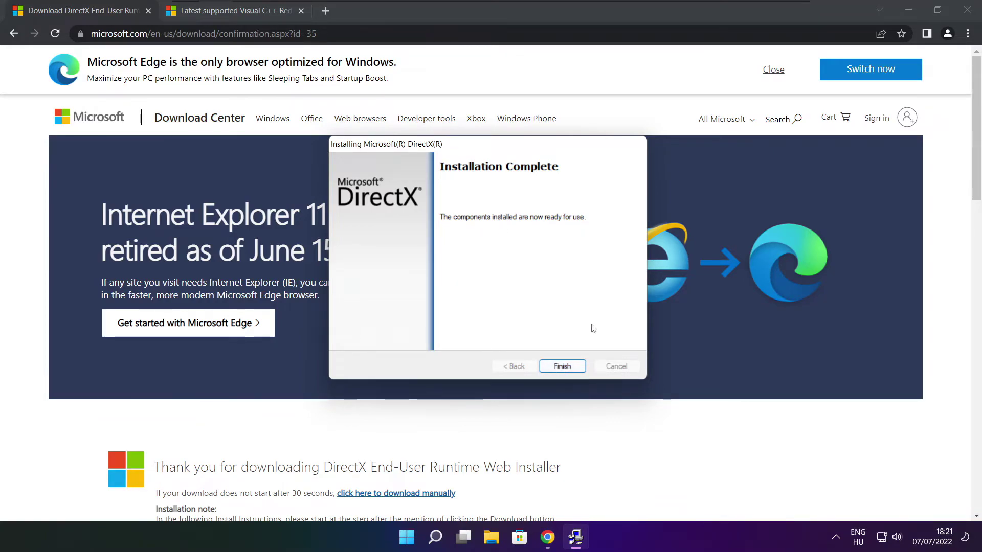
pyautogui.click(563, 366)
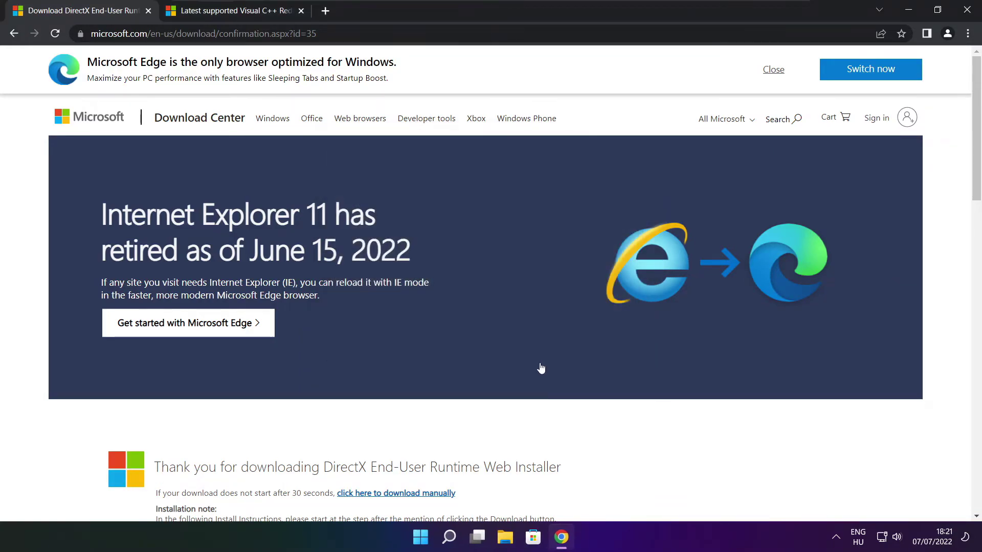
# Close the DirectX tab and scroll the Microsoft Docs article to the redistributable download table
pyautogui.click(148, 11)
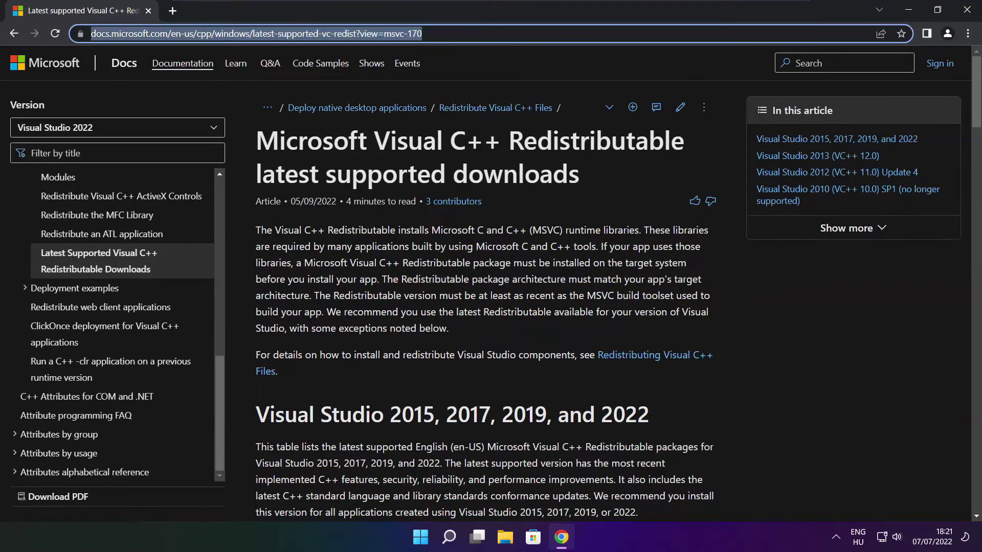
pyautogui.hotkey('ctrl', 'shift', 'Right')
pyautogui.hotkey('ctrl', 'shift', 'Right')
pyautogui.hotkey('ctrl', 'shift', 'Right')
pyautogui.hotkey('ctrl', 'shift', 'Right')
pyautogui.hotkey('ctrl', 'shift', 'Right')
pyautogui.hotkey('ctrl', 'shift', 'Right')
pyautogui.hotkey('ctrl', 'shift', 'Right')
pyautogui.hotkey('ctrl', 'shift', 'Right')
pyautogui.hotkey('ctrl', 'shift', 'Right')
pyautogui.hotkey('ctrl', 'shift', 'Right')
pyautogui.hotkey('ctrl', 'shift', 'Right')
pyautogui.hotkey('ctrl', 'shift', 'Right')
pyautogui.hotkey('ctrl', 'shift', 'Right')
pyautogui.hotkey('ctrl', 'shift', 'Right')
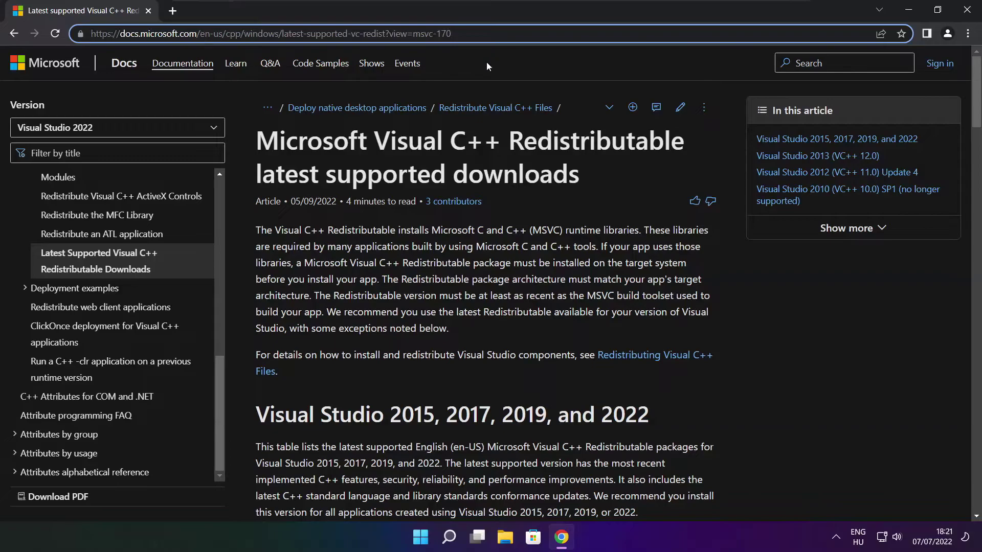
pyautogui.click(486, 62)
pyautogui.scroll(-1, 977, 110)
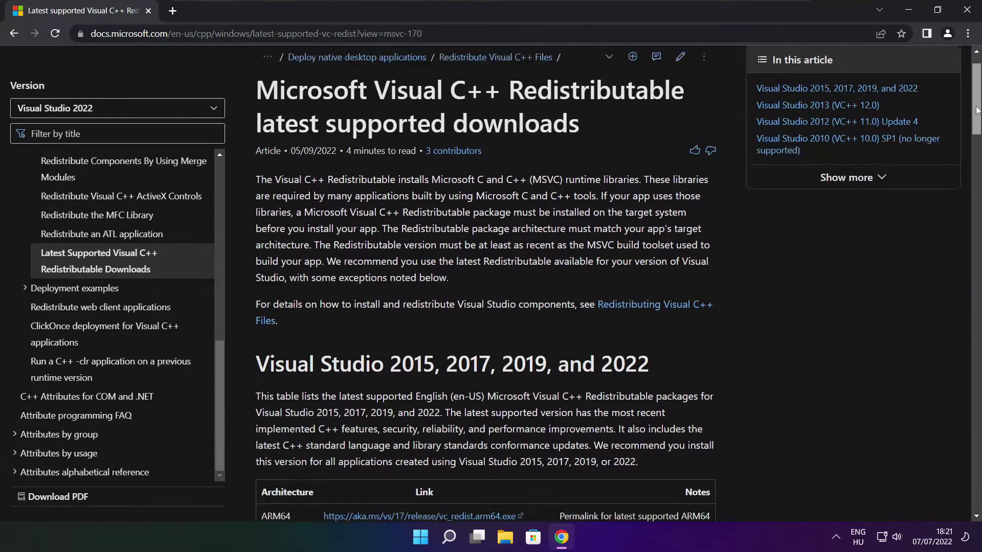
pyautogui.moveTo(976, 110); pyautogui.dragTo(971, 143)
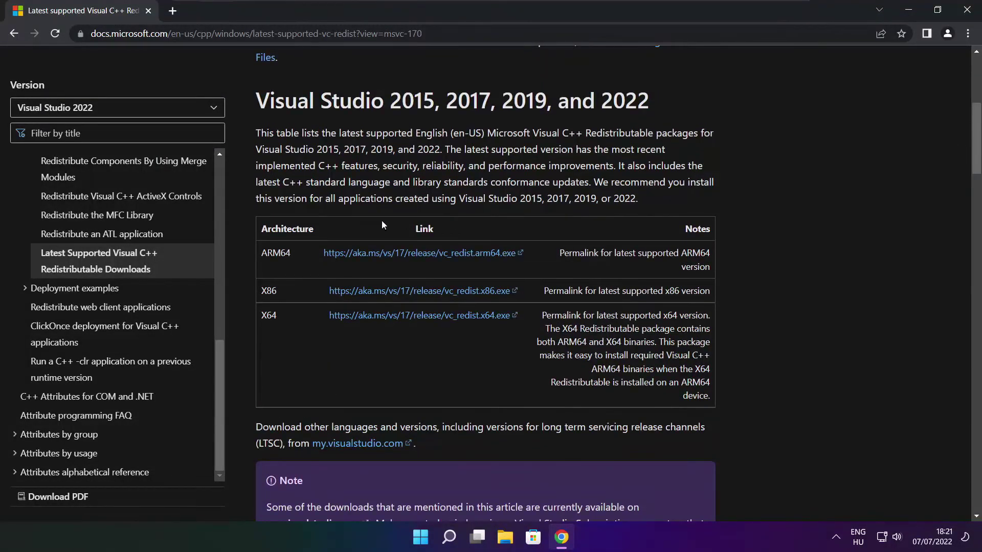
pyautogui.moveTo(262, 252); pyautogui.dragTo(652, 350)
pyautogui.click(652, 349)
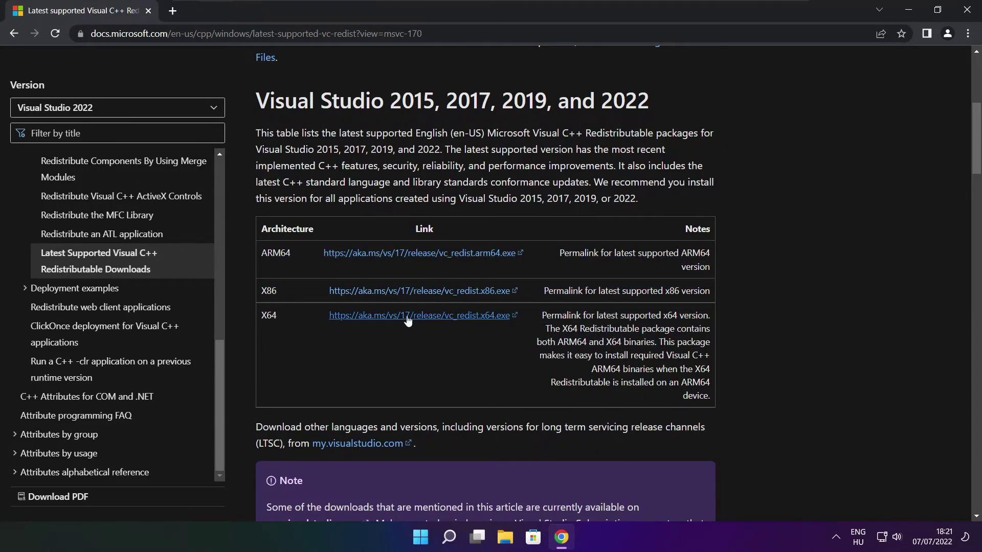
# Download the ARM64, x86 and x64 Visual C++ Redistributables and launch VC_redist.arm64.exe
pyautogui.click(407, 256)
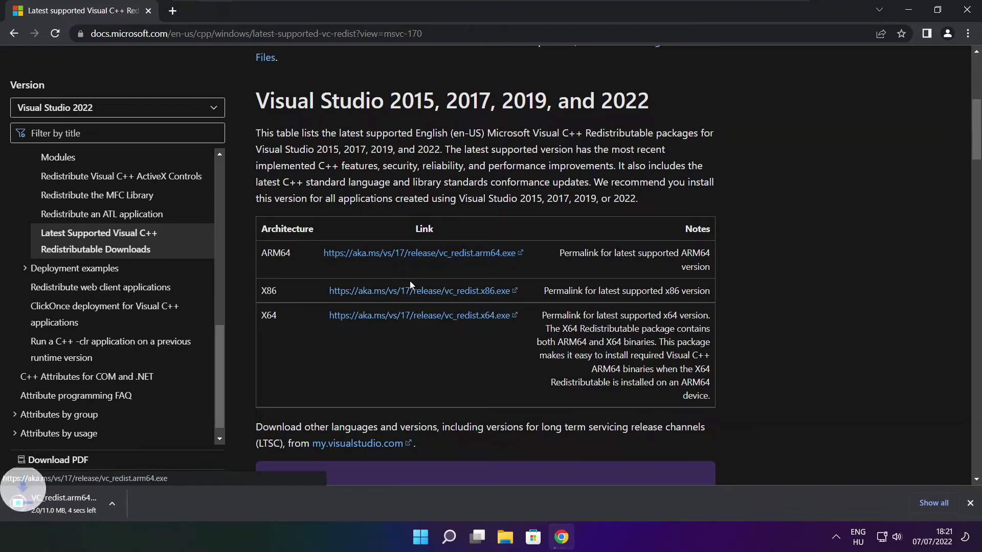
pyautogui.click(404, 299)
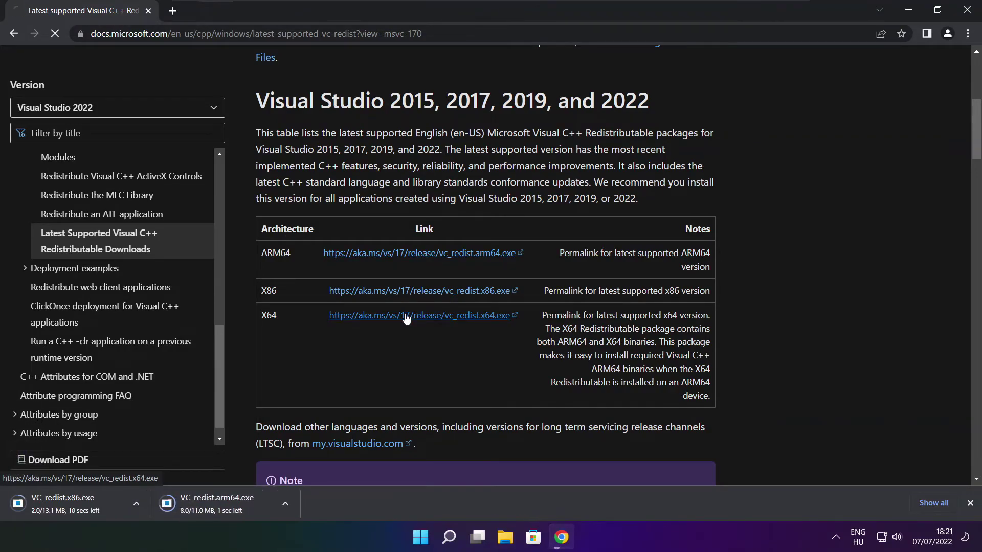
pyautogui.click(405, 316)
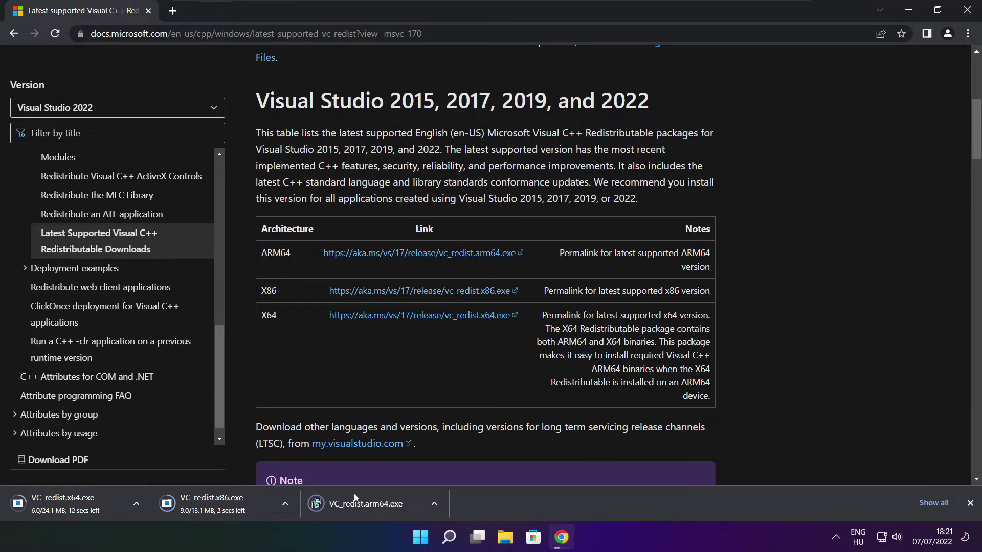
pyautogui.click(373, 505)
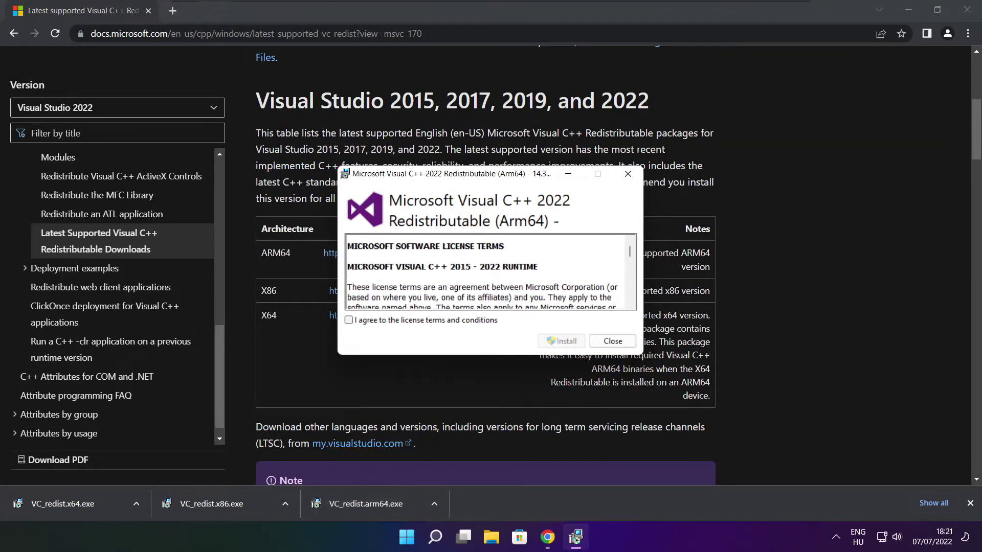
# Attempt the ARM64 Redistributable install and dismiss the unsupported-processor Setup Failed message
pyautogui.moveTo(631, 255); pyautogui.dragTo(631, 305)
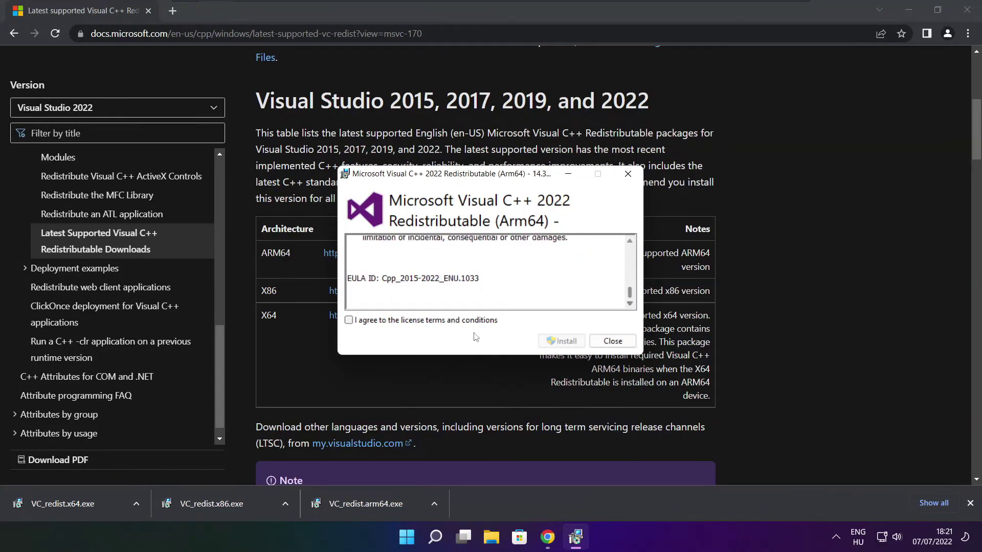
pyautogui.click(349, 320)
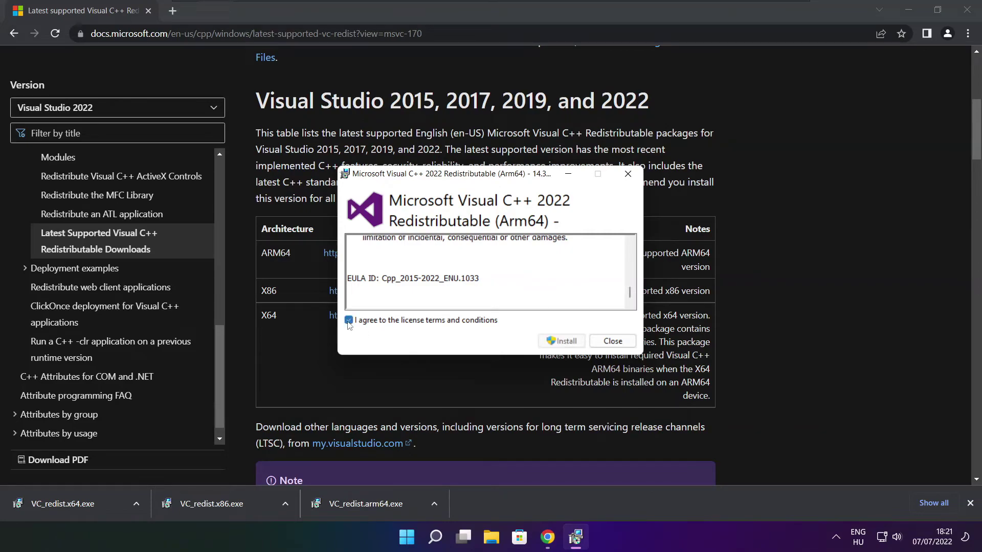
pyautogui.click(558, 341)
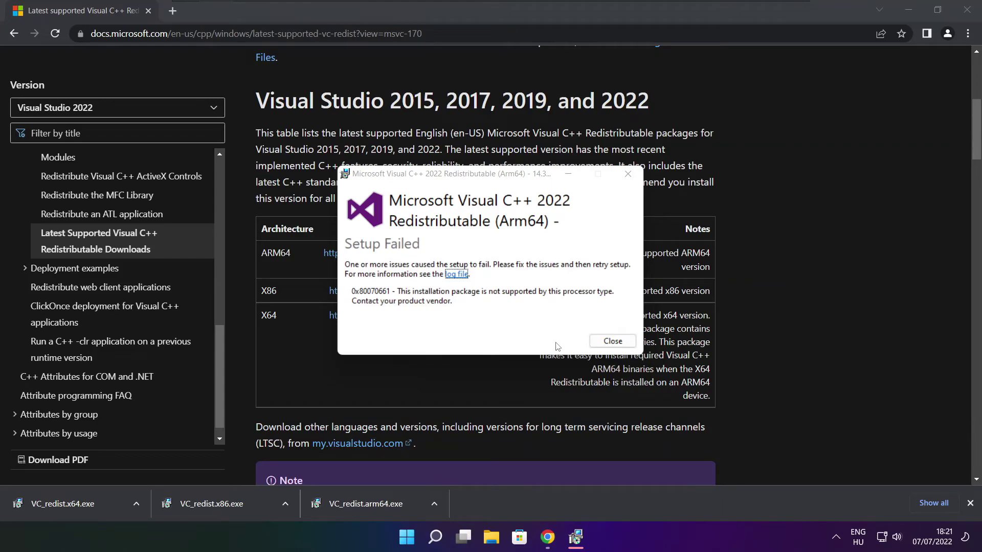
pyautogui.click(612, 341)
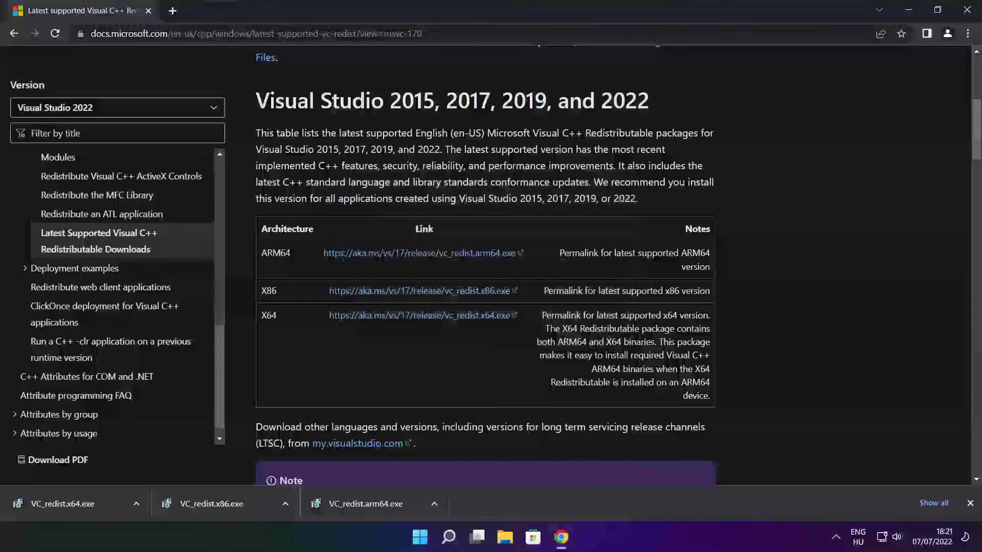
# Install the x86 Visual C++ 2015-2022 Redistributable 14.32.31332 from VC_redist.x86.exe and close it
pyautogui.click(231, 502)
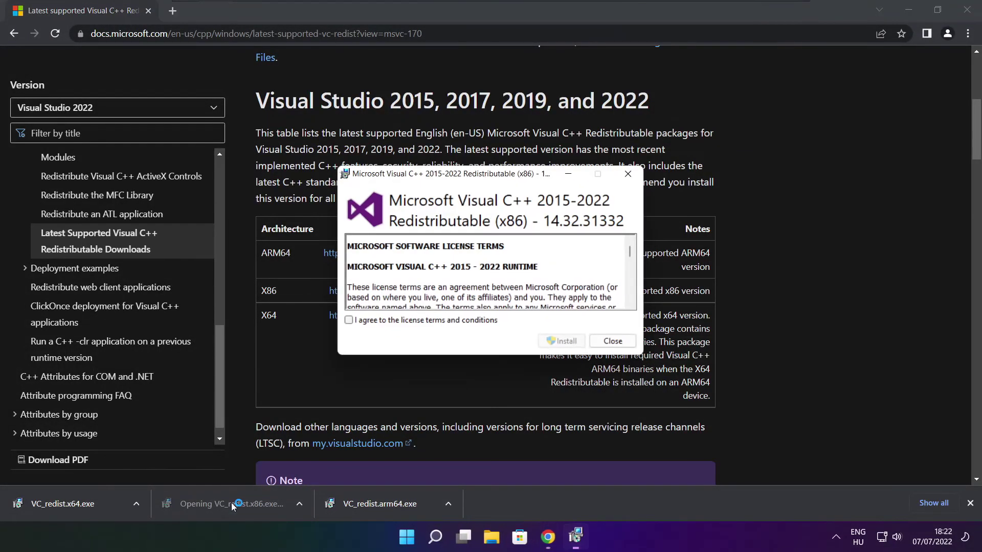
pyautogui.moveTo(630, 251); pyautogui.dragTo(629, 302)
pyautogui.click(350, 320)
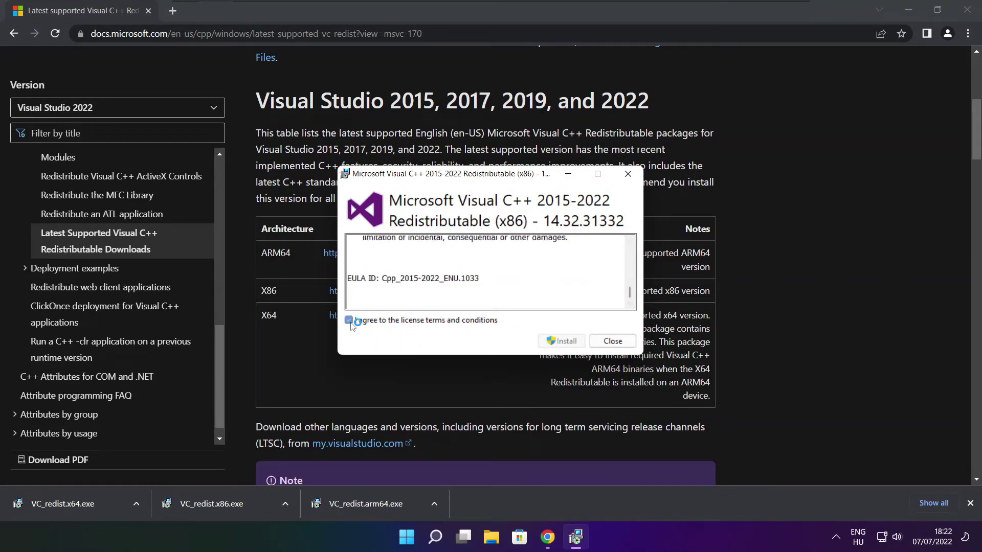
pyautogui.click(565, 341)
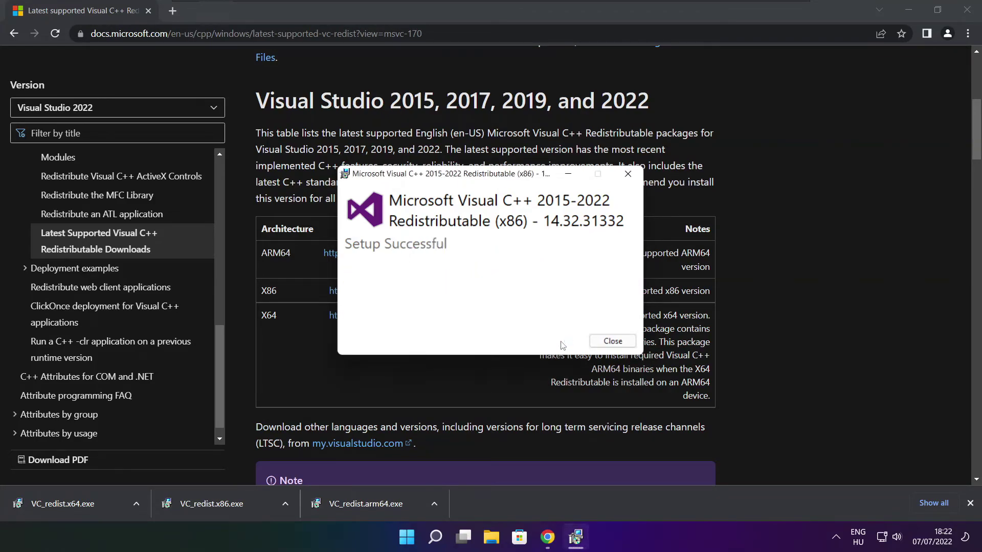
pyautogui.click(613, 342)
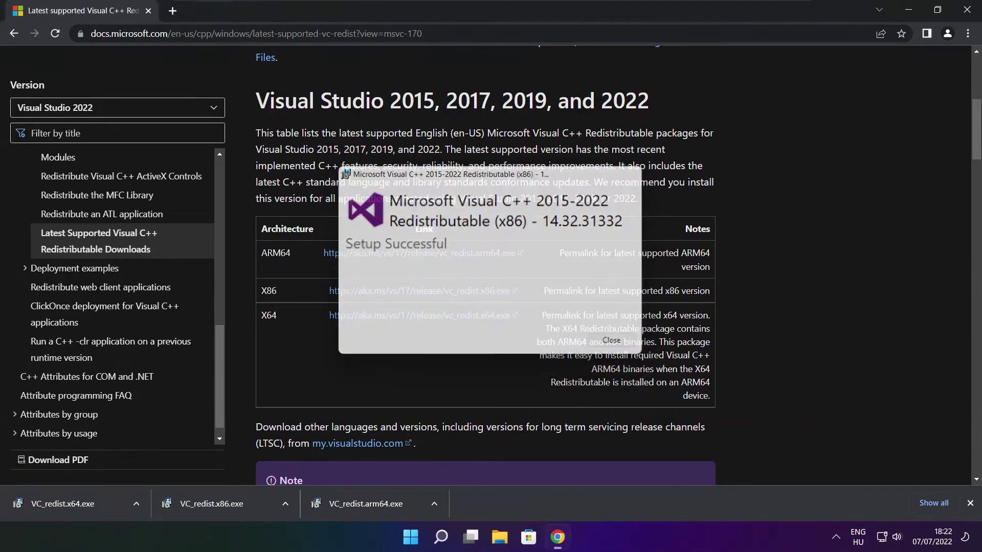
# Install the x64 Visual C++ 2015-2022 Redistributable 14.32.31332 from VC_redist.x64.exe and close its setup
pyautogui.click(82, 504)
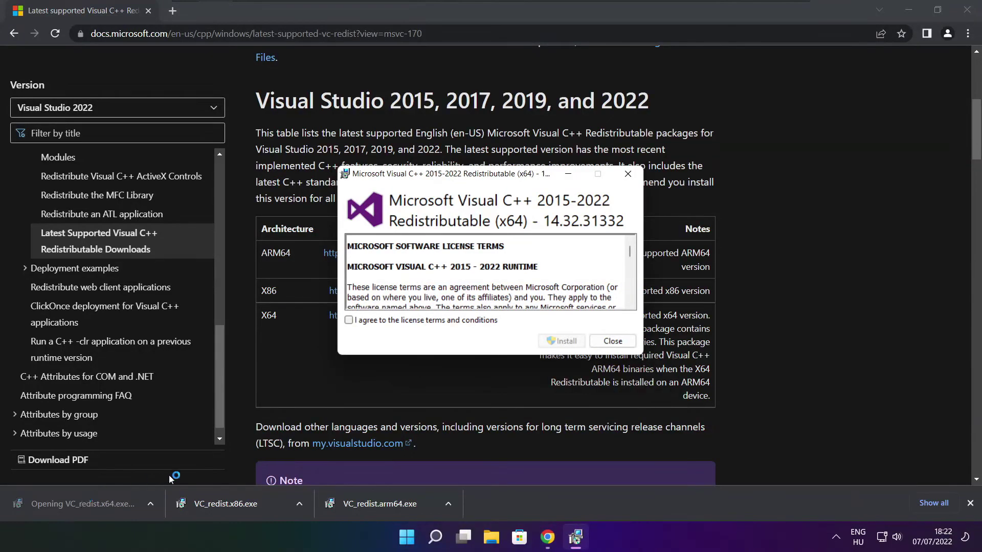
pyautogui.moveTo(629, 251); pyautogui.dragTo(630, 294)
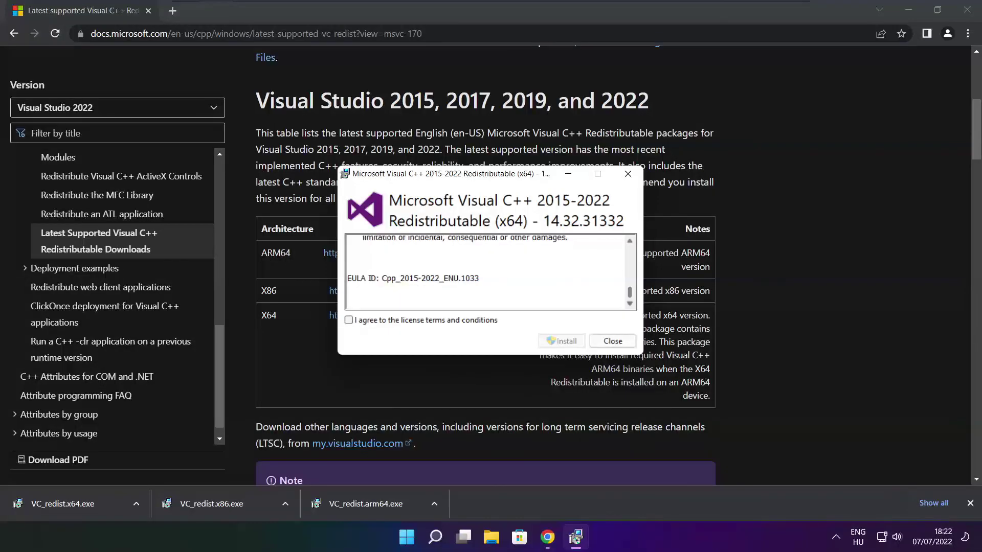
pyautogui.click(371, 321)
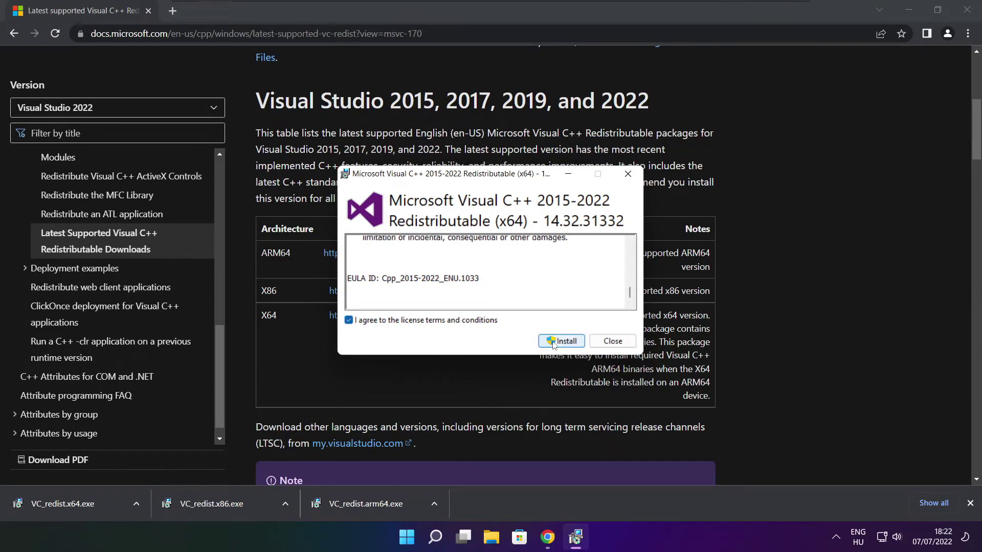
pyautogui.click(561, 341)
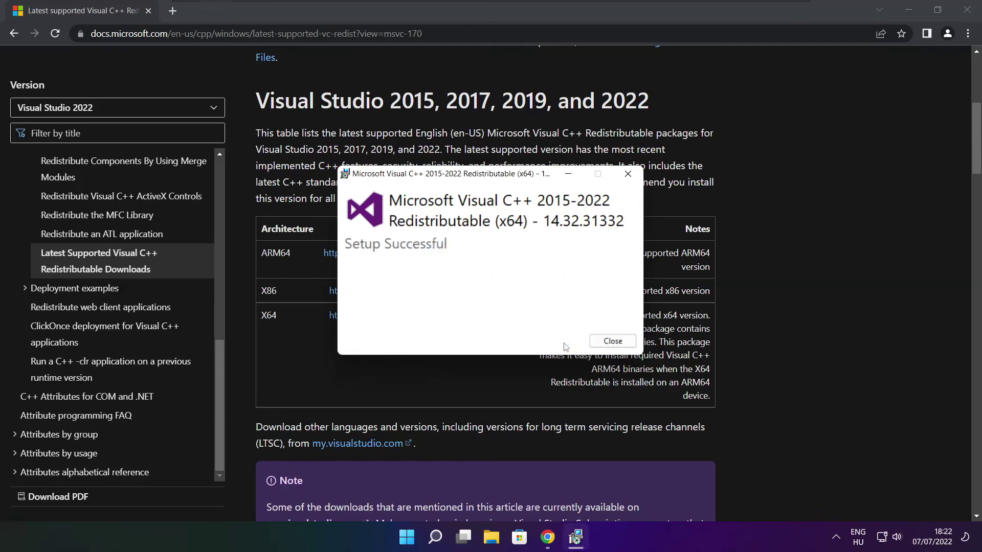
pyautogui.click(613, 341)
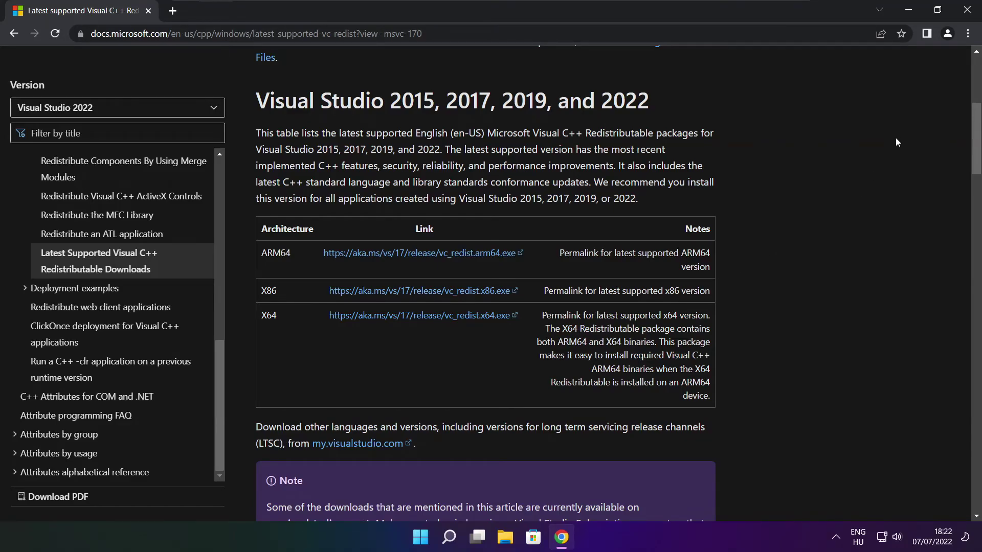
# Close Chrome and restart Windows from the Start menu's power options
pyautogui.click(966, 10)
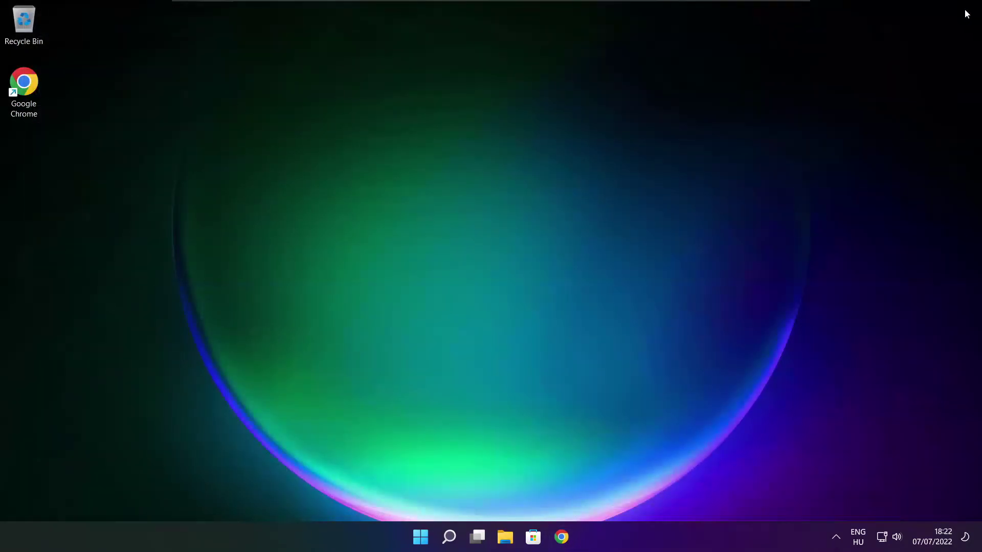
pyautogui.click(420, 537)
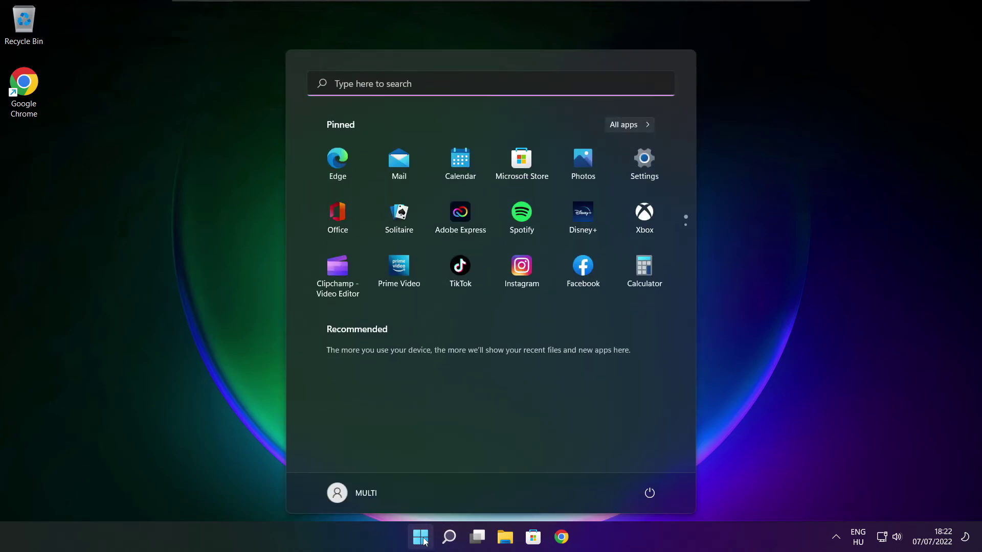
pyautogui.click(649, 494)
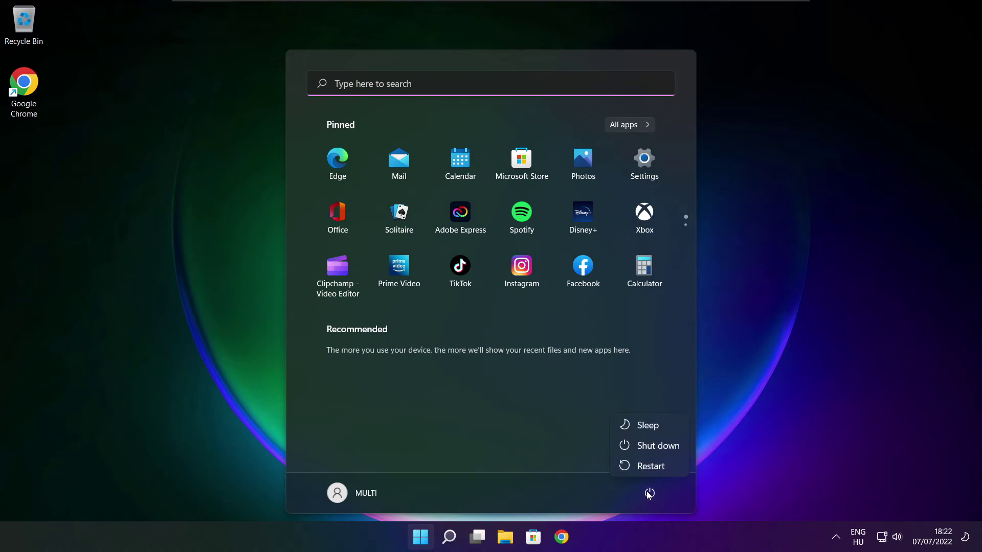
pyautogui.click(656, 467)
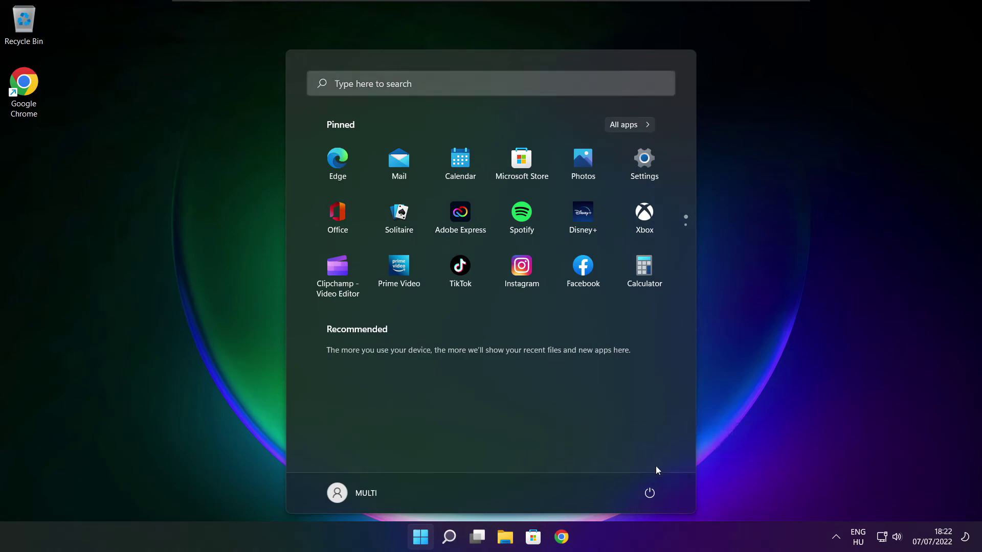